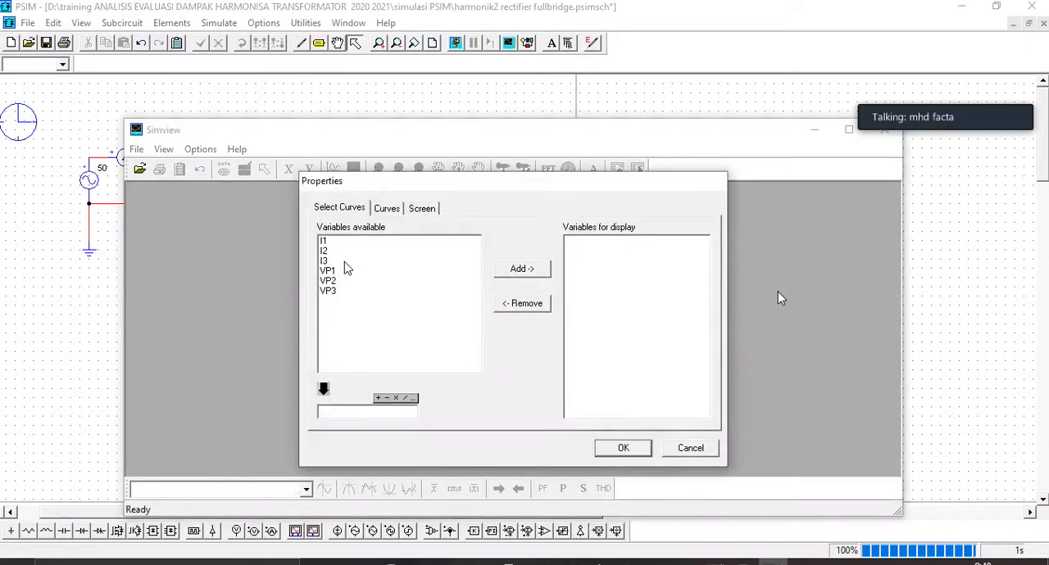
# Step: Plot the VP3 variable in Simview and maximize its graph within the Simview window
pyautogui.click(438, 292)
pyautogui.click(521, 268)
pyautogui.click(623, 449)
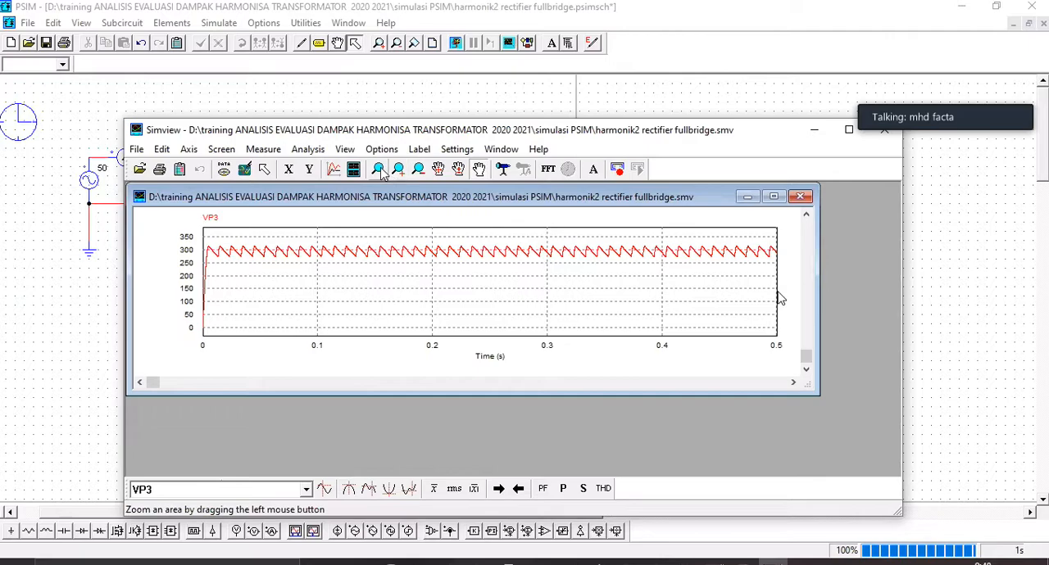
pyautogui.click(772, 198)
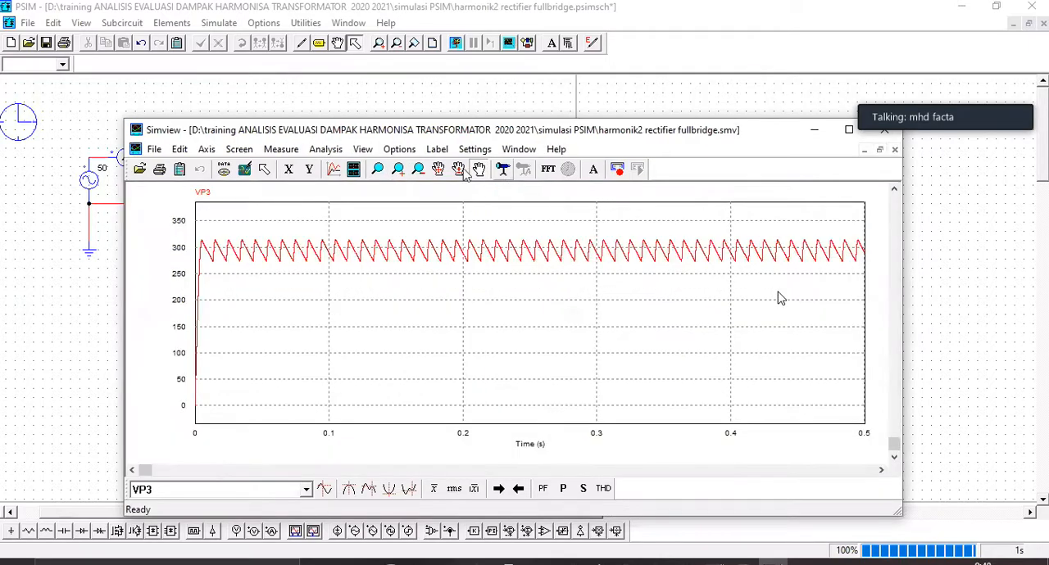
# Step: Add a second graph screen that plots the I3 curve below VP3
pyautogui.click(354, 169)
pyautogui.click(336, 262)
pyautogui.click(522, 271)
pyautogui.click(623, 447)
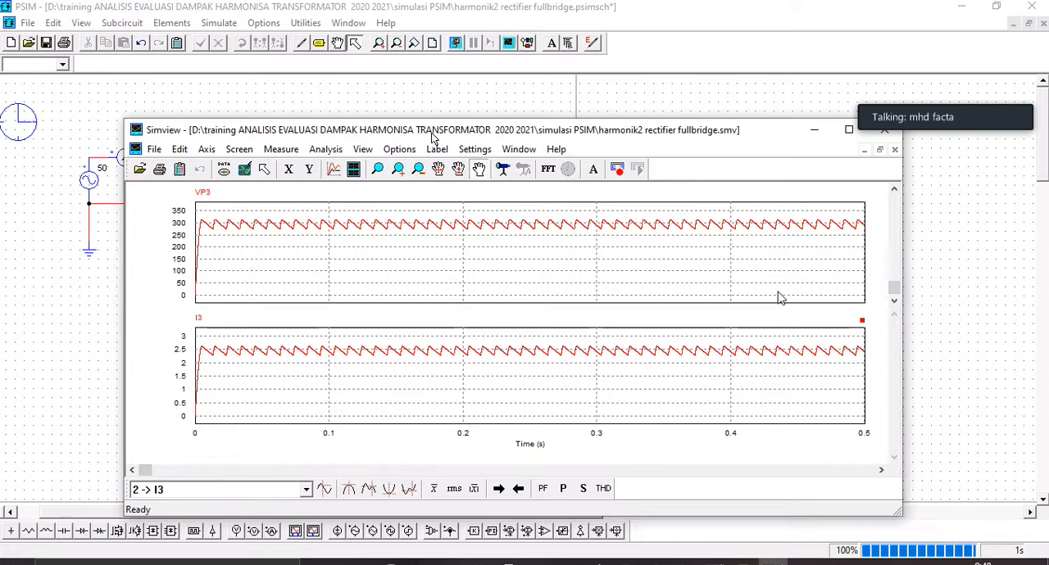
# Step: Move the Simview window aside to uncover the rectifier schematic, and add a graph screen plotting VP2
pyautogui.moveTo(433, 137); pyautogui.dragTo(774, 93)
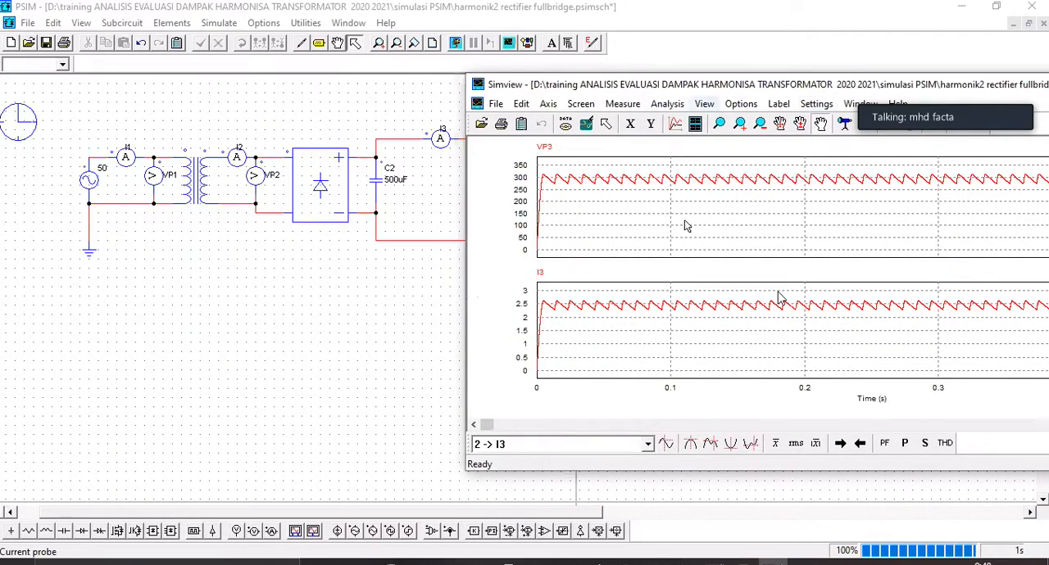
pyautogui.moveTo(693, 84); pyautogui.dragTo(773, 74)
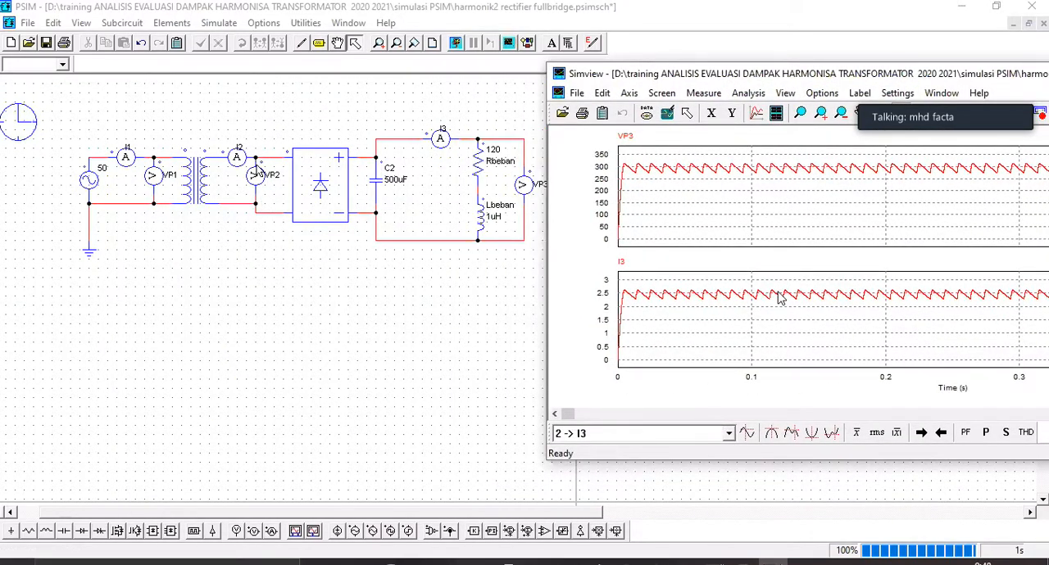
pyautogui.click(778, 113)
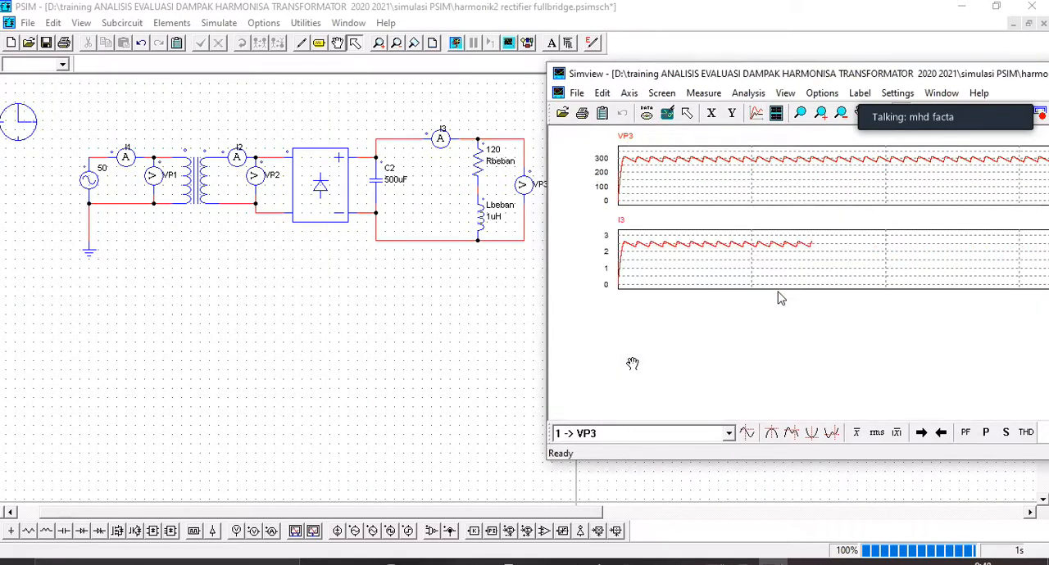
pyautogui.click(273, 224)
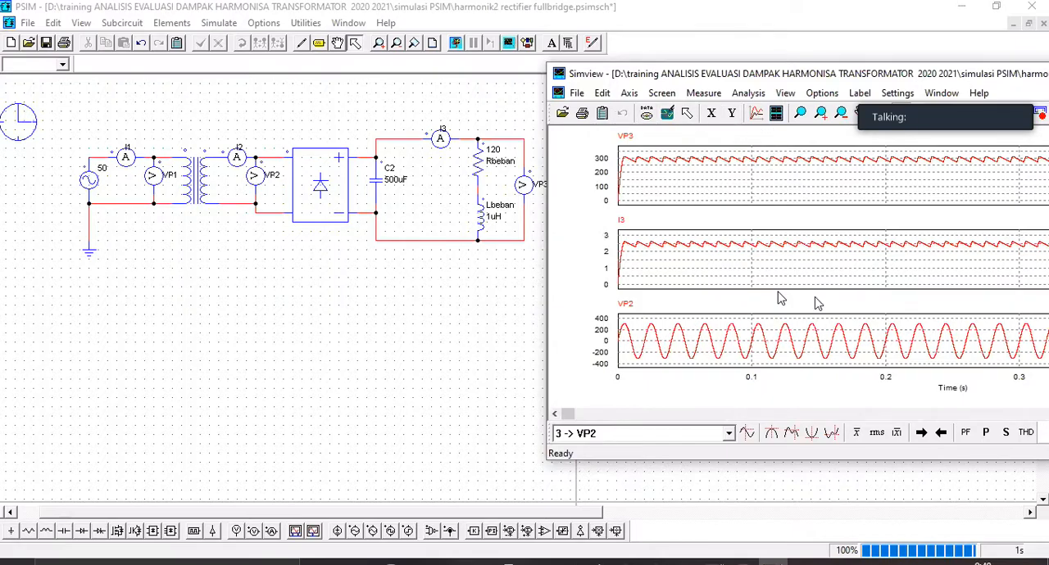
# Step: Add a fourth graph screen that plots the I2 curve
pyautogui.click(772, 117)
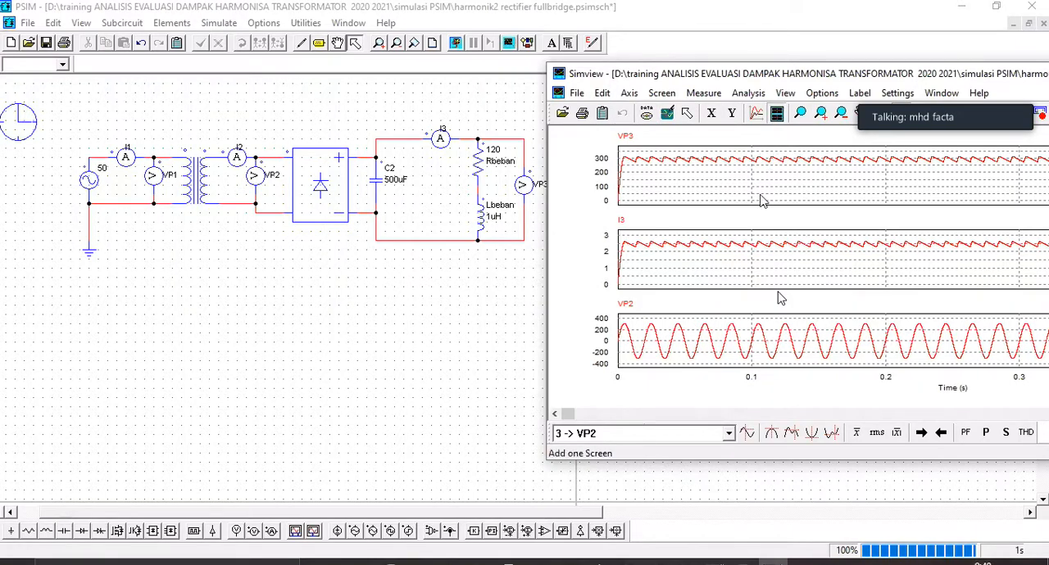
pyautogui.click(692, 197)
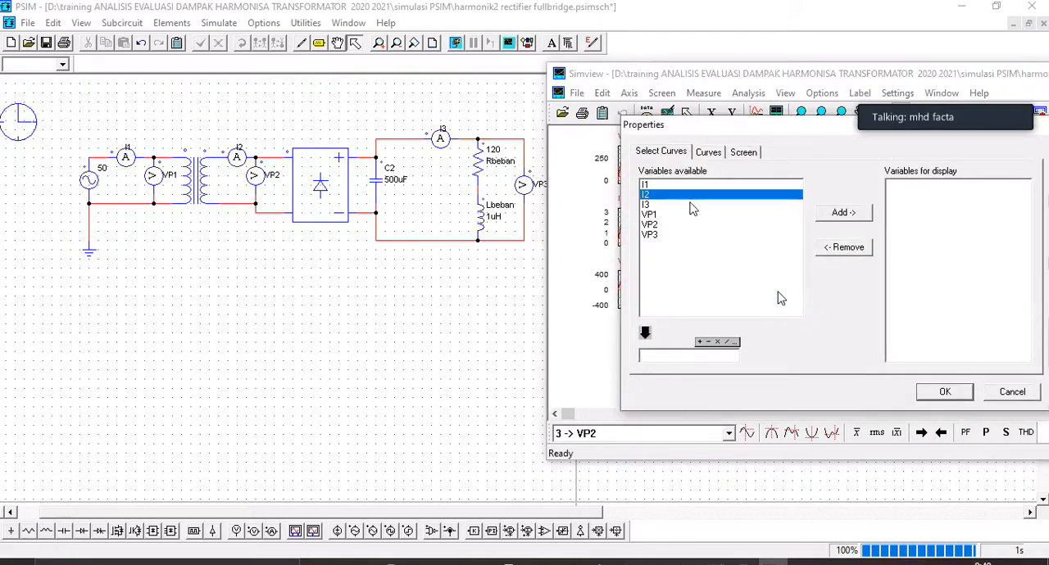
pyautogui.click(842, 213)
pyautogui.click(944, 392)
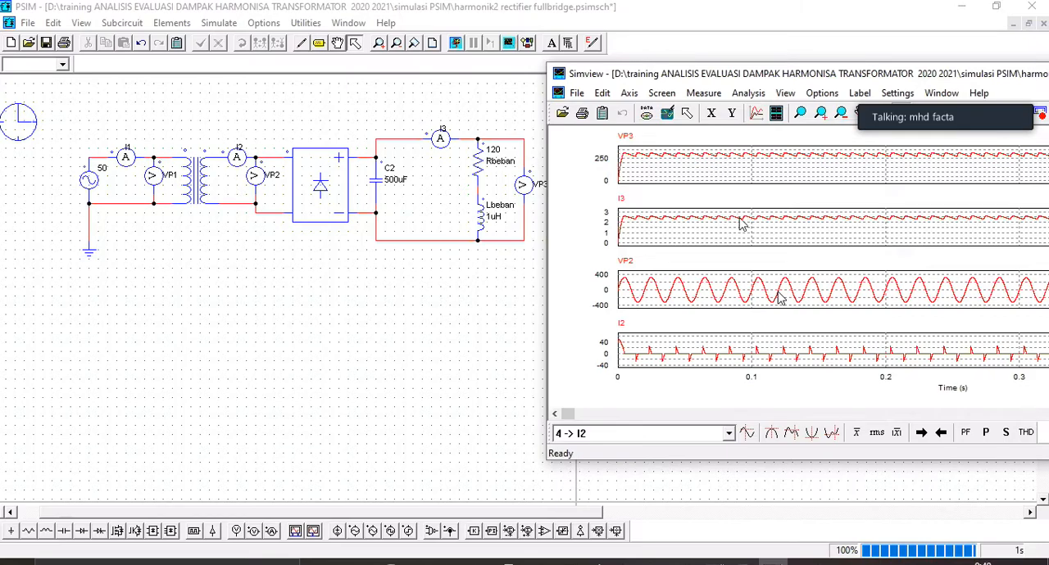
# Step: Zoom the waveforms to about 0.097 to 0.157 s and enlarge the Simview window to full screen
pyautogui.moveTo(747, 273); pyautogui.dragTo(834, 316)
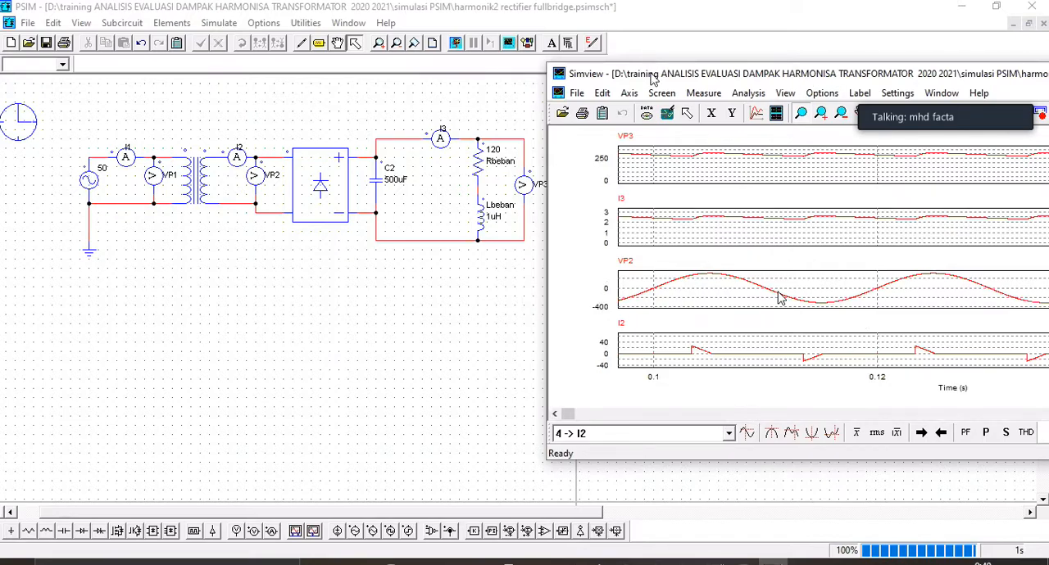
pyautogui.moveTo(651, 74); pyautogui.dragTo(261, 105)
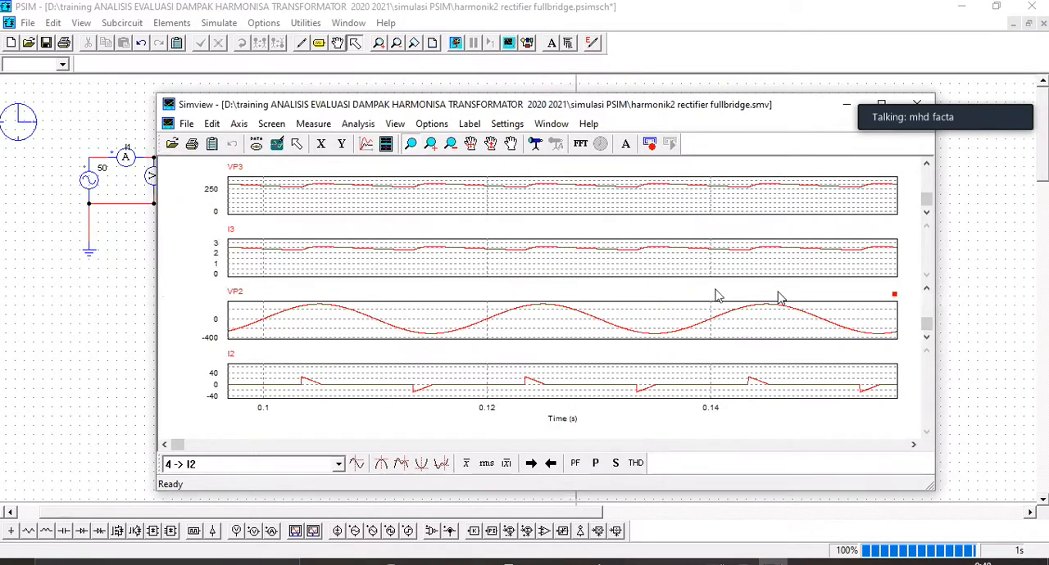
pyautogui.click(882, 104)
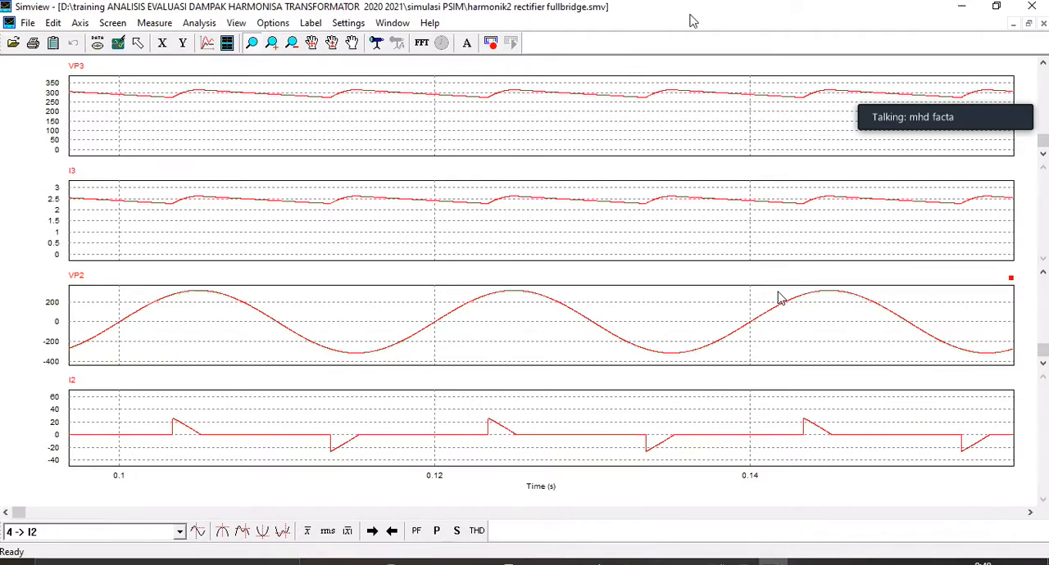
# Step: Switch to the 3 Harmonisa - 2021 presentation and compare the lamp and office equipment current waveforms on slides 69 and 70 with the simulated I2 curve
pyautogui.click(996, 6)
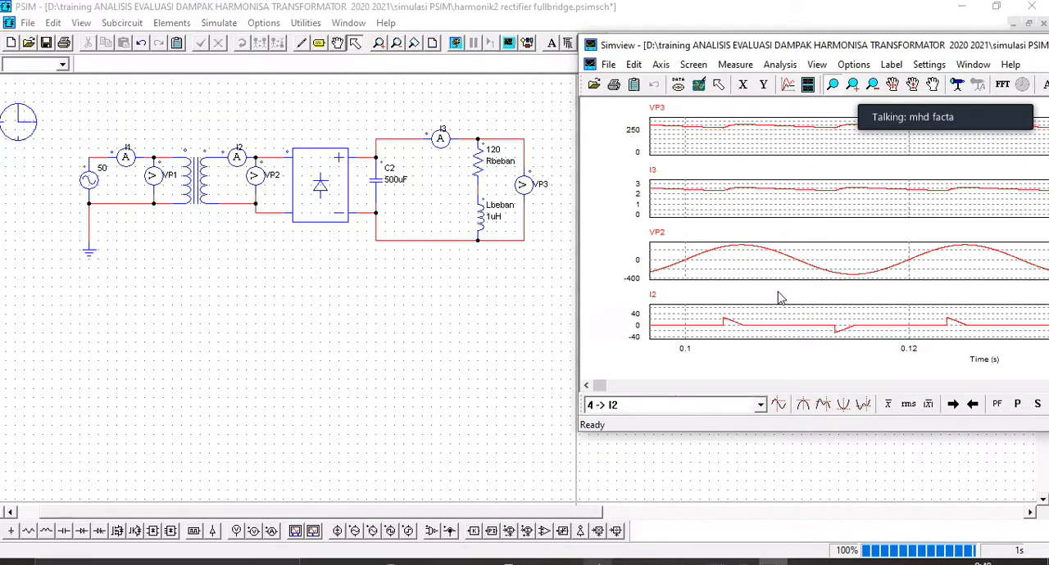
pyautogui.moveTo(544, 562)
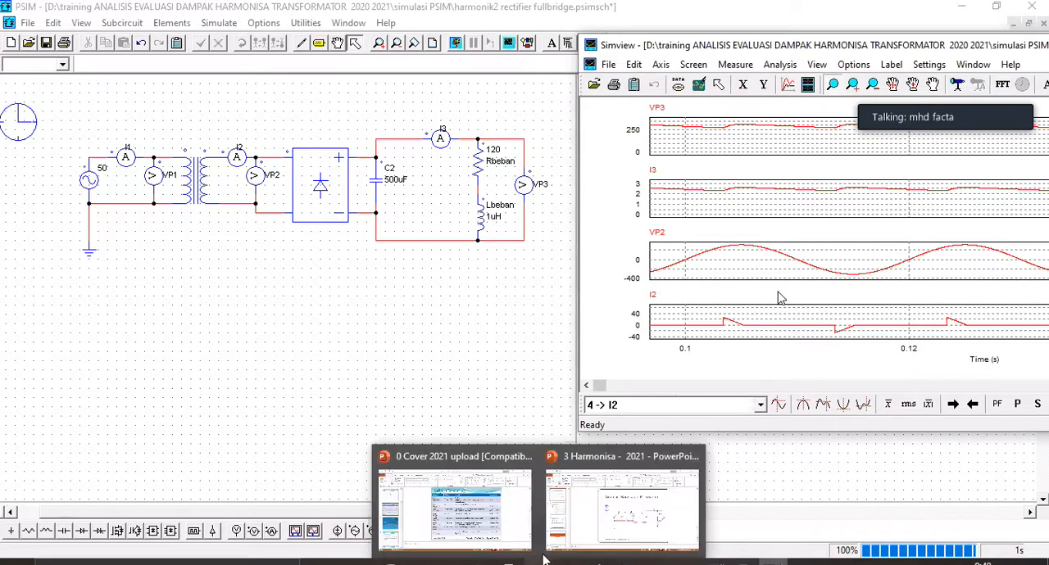
pyautogui.click(612, 525)
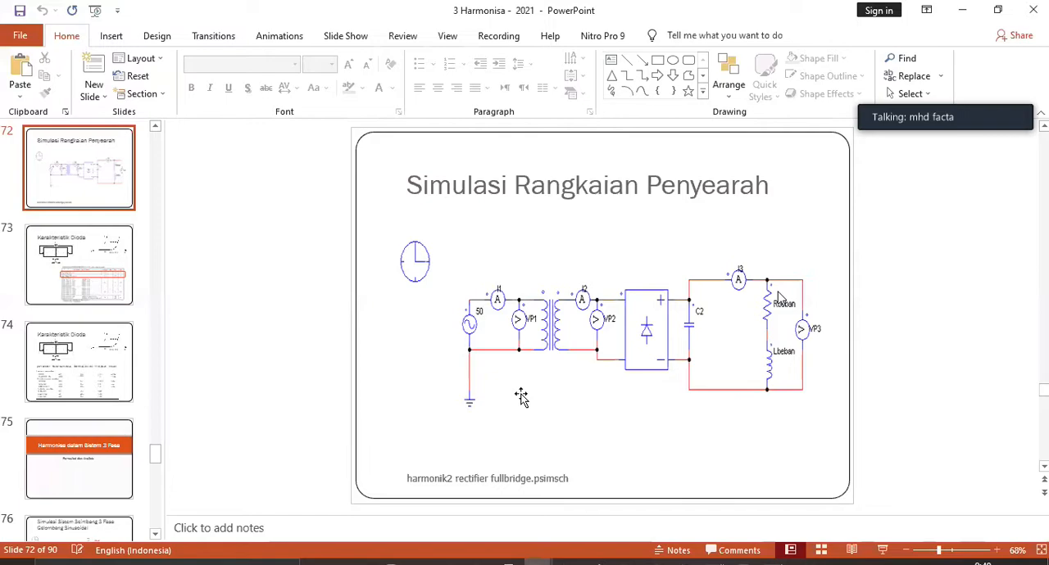
pyautogui.scroll(1, 781, 298)
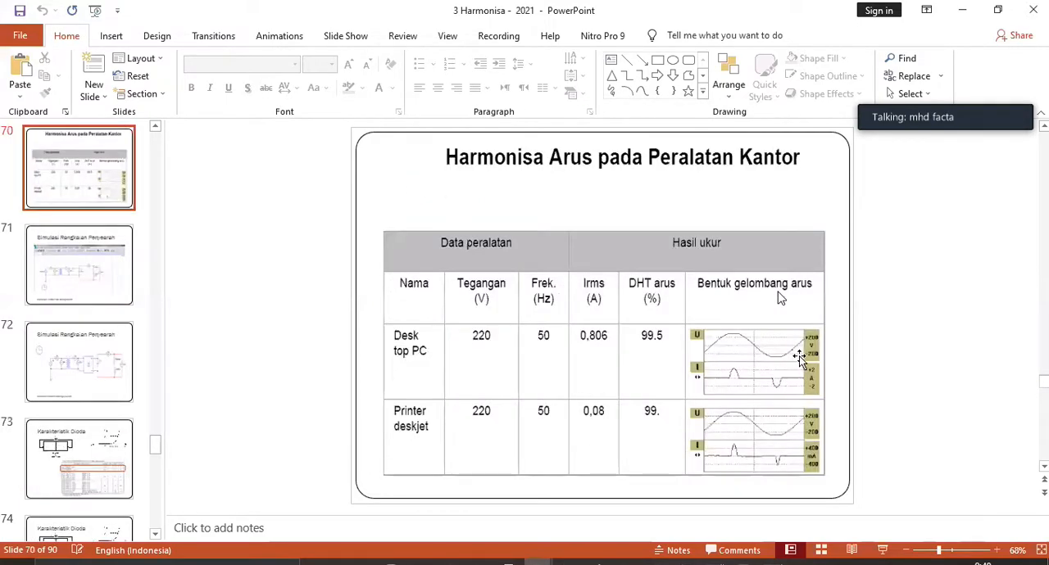
pyautogui.scroll(1, 781, 298)
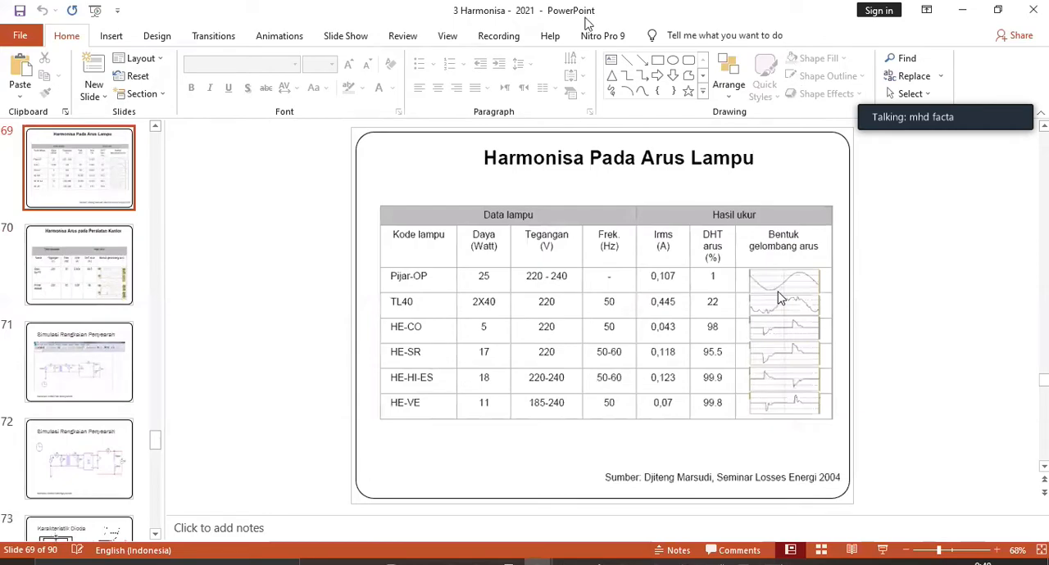
pyautogui.hotkey('alt', 'Tab')
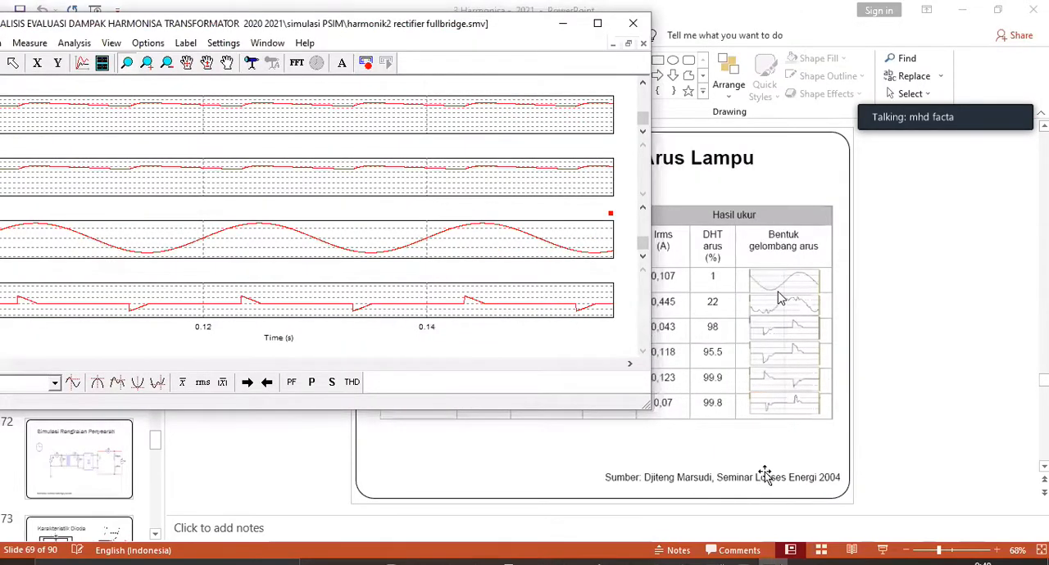
pyautogui.click(771, 563)
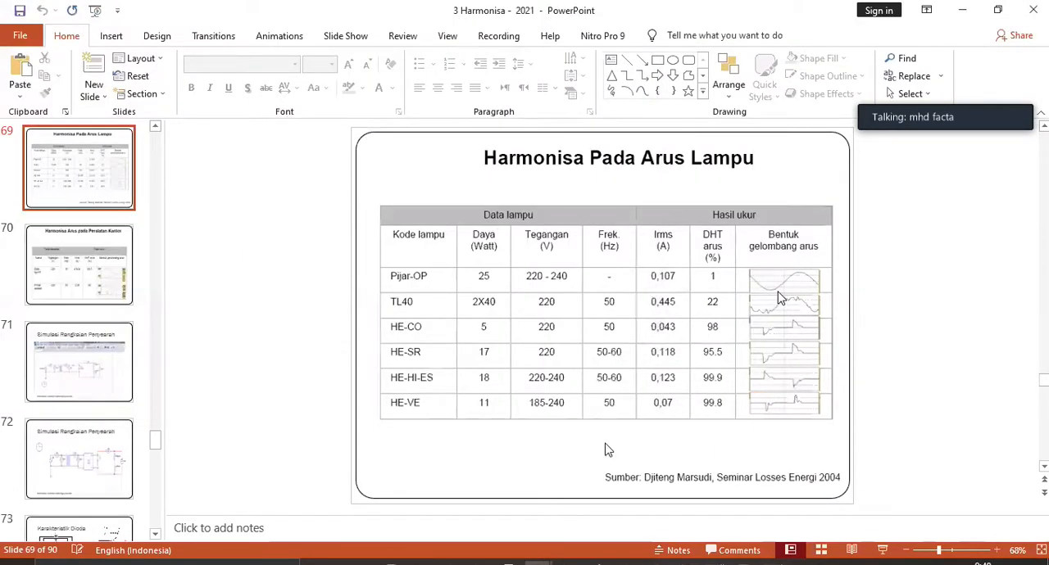
pyautogui.scroll(-1, 564, 410)
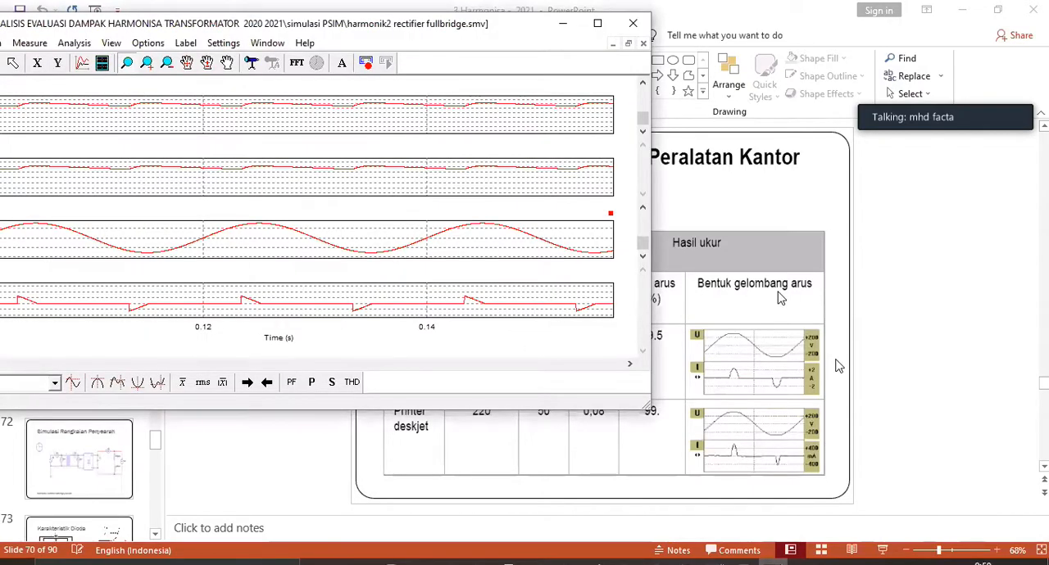
pyautogui.scroll(1, 778, 344)
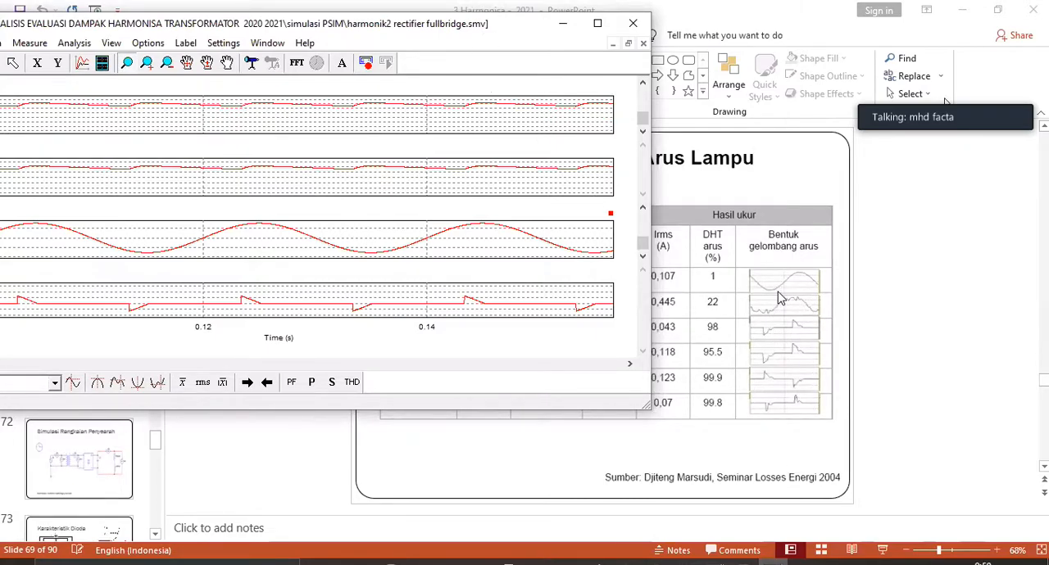
# Step: Bring the Simview window back to full screen and convert the plotted waveforms to frequency spectra with FFT
pyautogui.moveTo(368, 23); pyautogui.dragTo(398, 27)
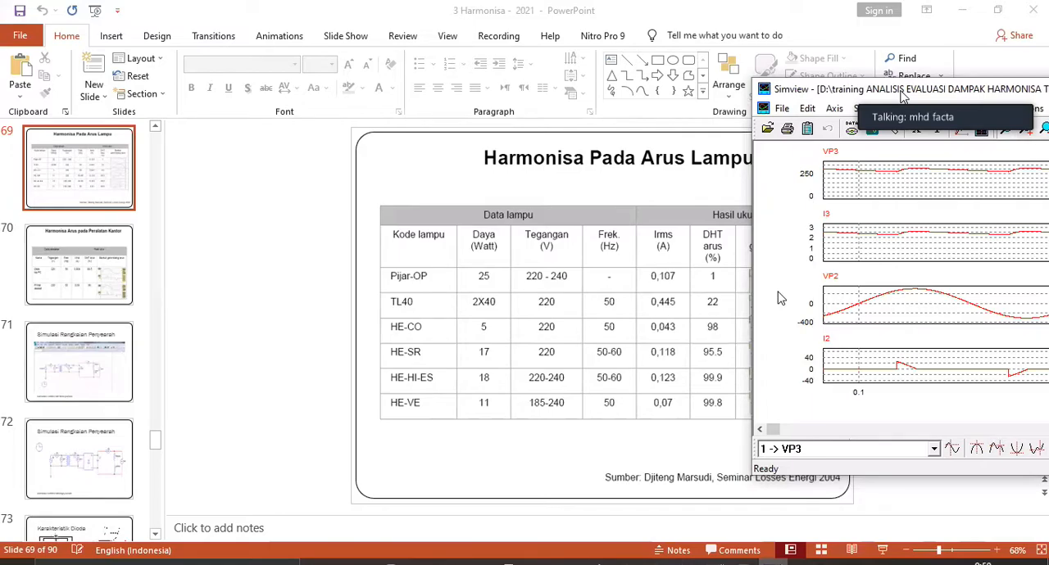
pyautogui.moveTo(900, 91); pyautogui.dragTo(284, 85)
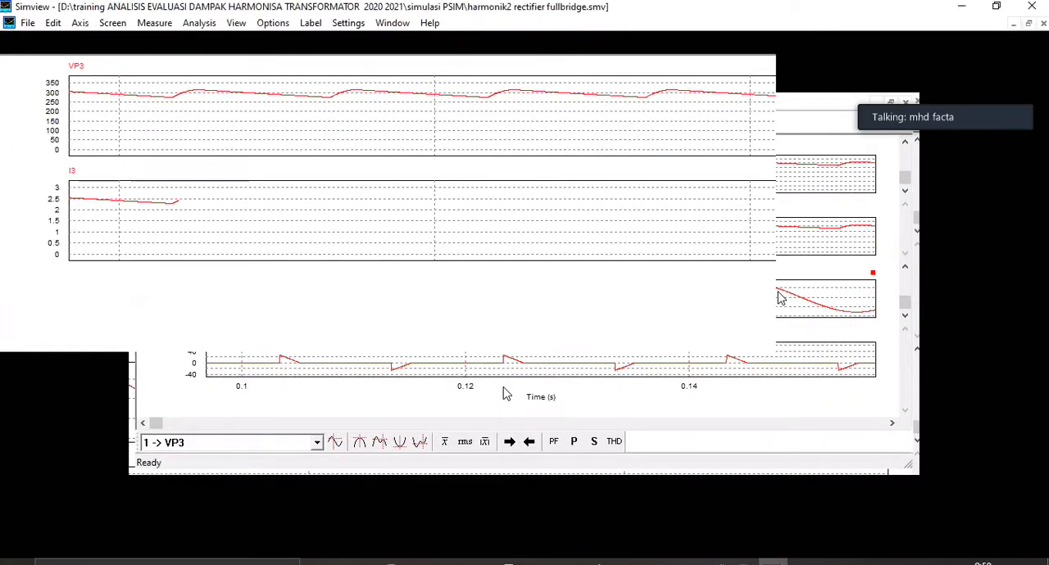
pyautogui.click(421, 42)
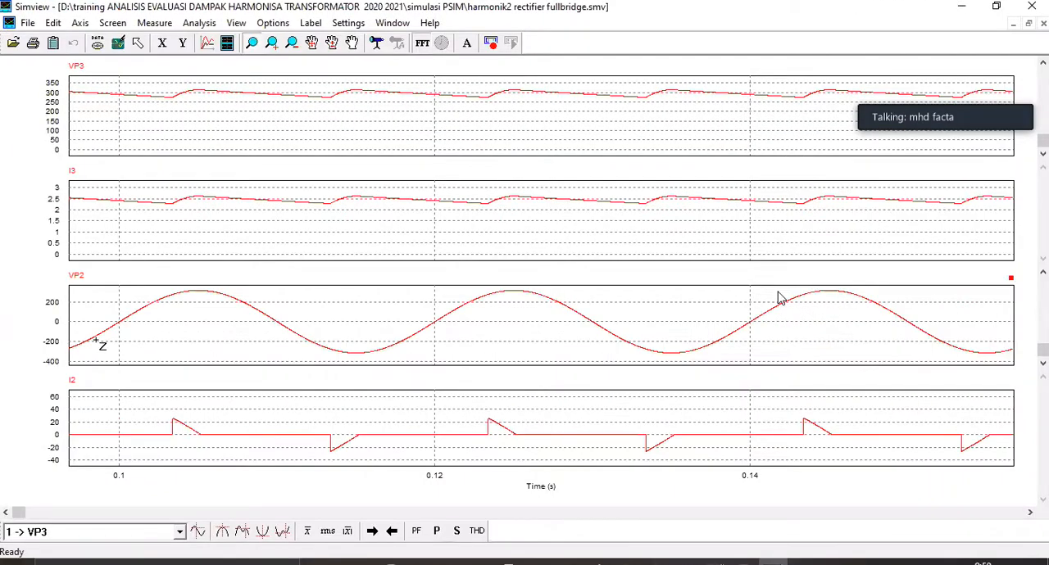
pyautogui.moveTo(82, 293); pyautogui.dragTo(50, 360)
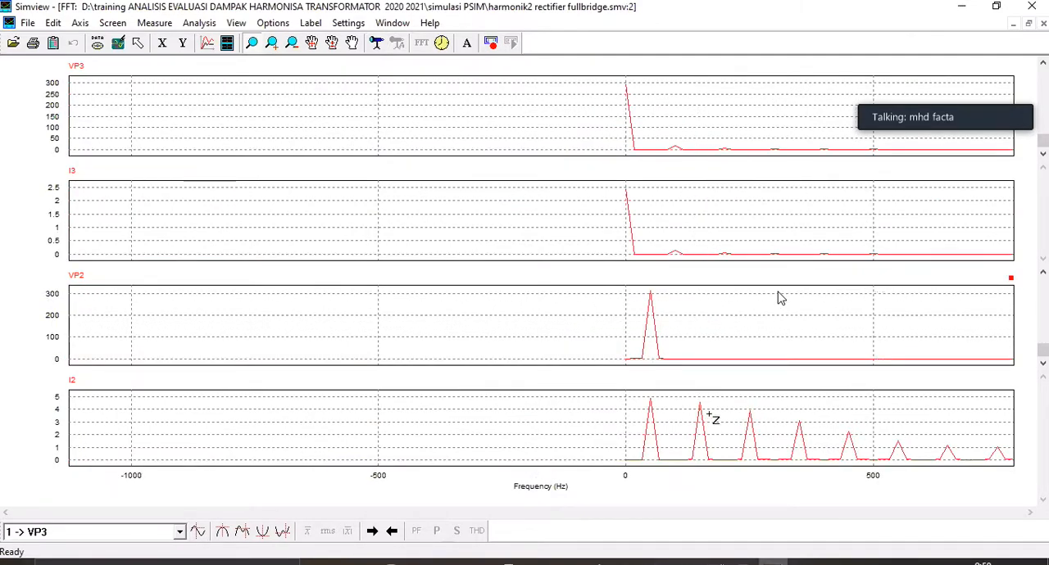
# Step: Zoom the spectra to the frequency range from about 20 to 475 Hz
pyautogui.click(832, 480)
pyautogui.moveTo(907, 480); pyautogui.dragTo(984, 480)
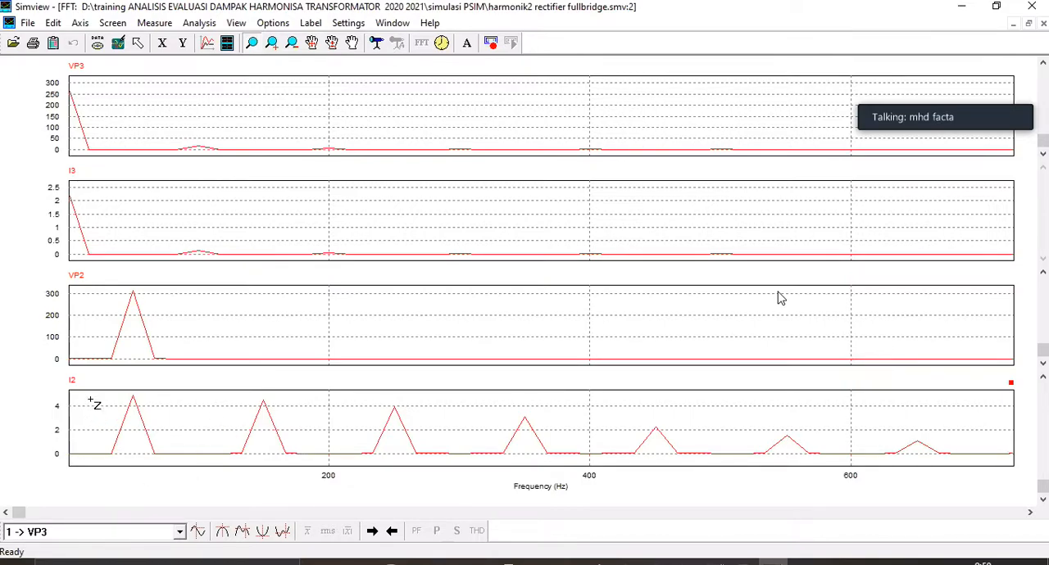
pyautogui.moveTo(160, 460); pyautogui.dragTo(690, 478)
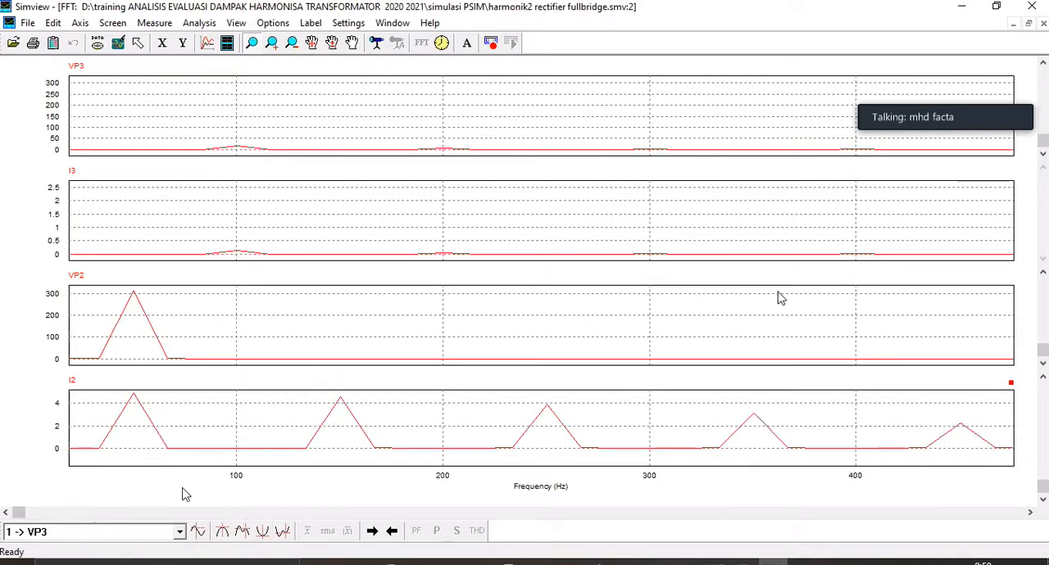
# Step: Measure the I2 spectrum with the cursor at about 50, 100, 250 and 350 Hz
pyautogui.click(376, 42)
pyautogui.click(119, 441)
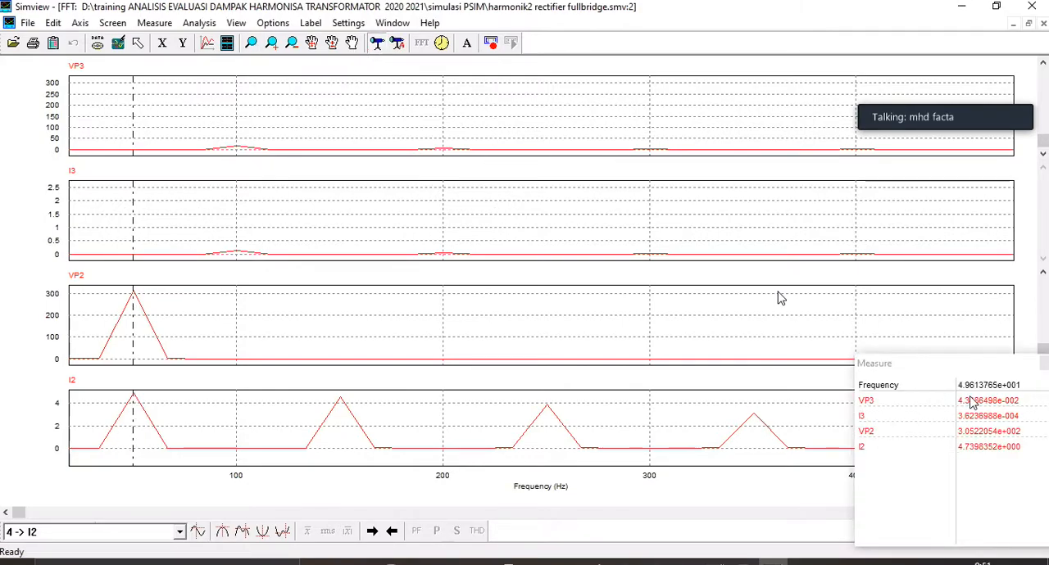
pyautogui.click(232, 454)
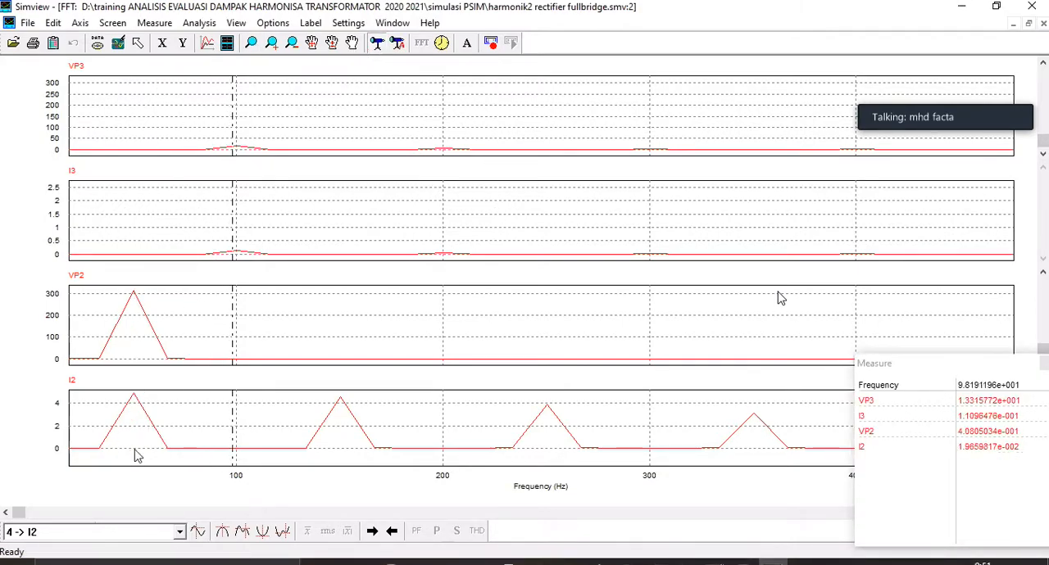
pyautogui.moveTo(186, 458); pyautogui.dragTo(549, 470)
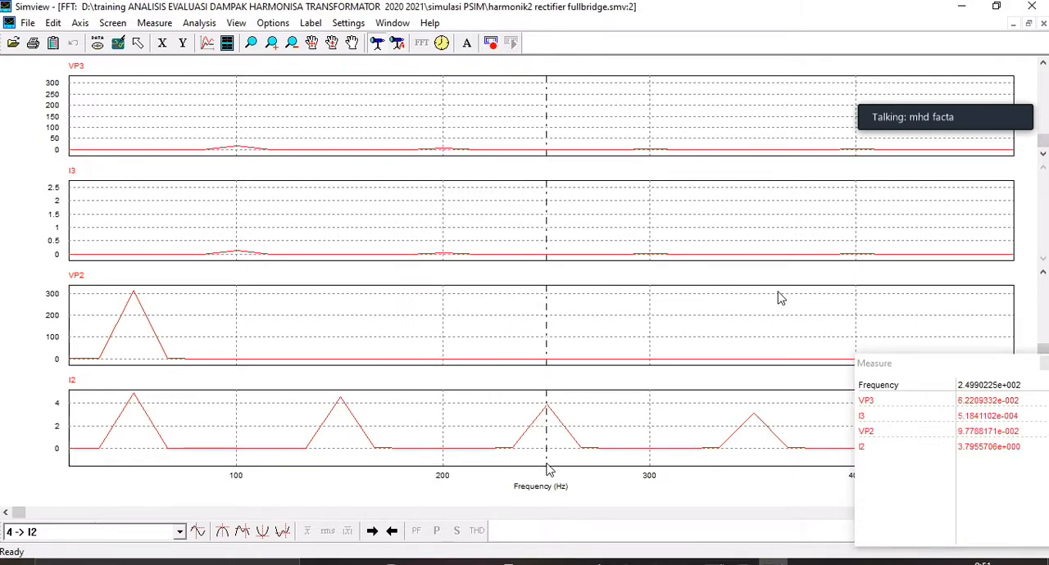
pyautogui.moveTo(630, 470); pyautogui.dragTo(757, 464)
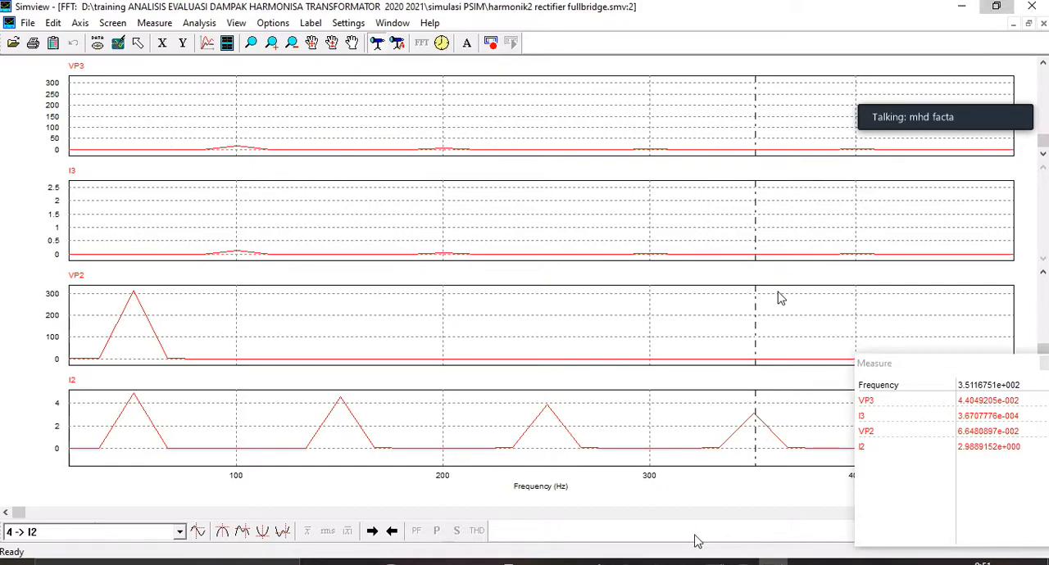
# Step: Switch to the 3 Harmonisa - 2021 presentation and examine the harmonic order table for electrical equipment on slide 67
pyautogui.click(996, 7)
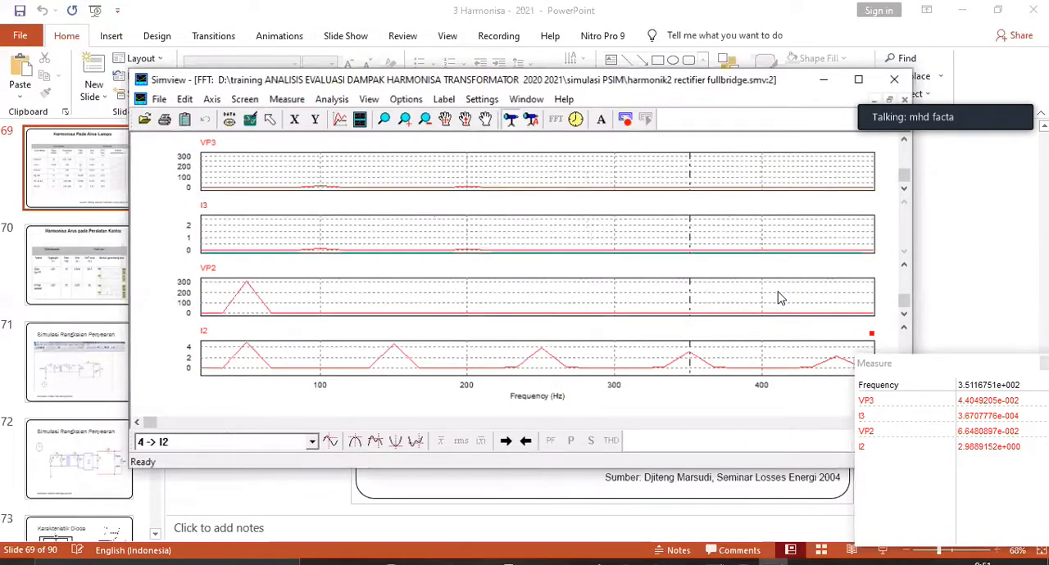
pyautogui.click(537, 562)
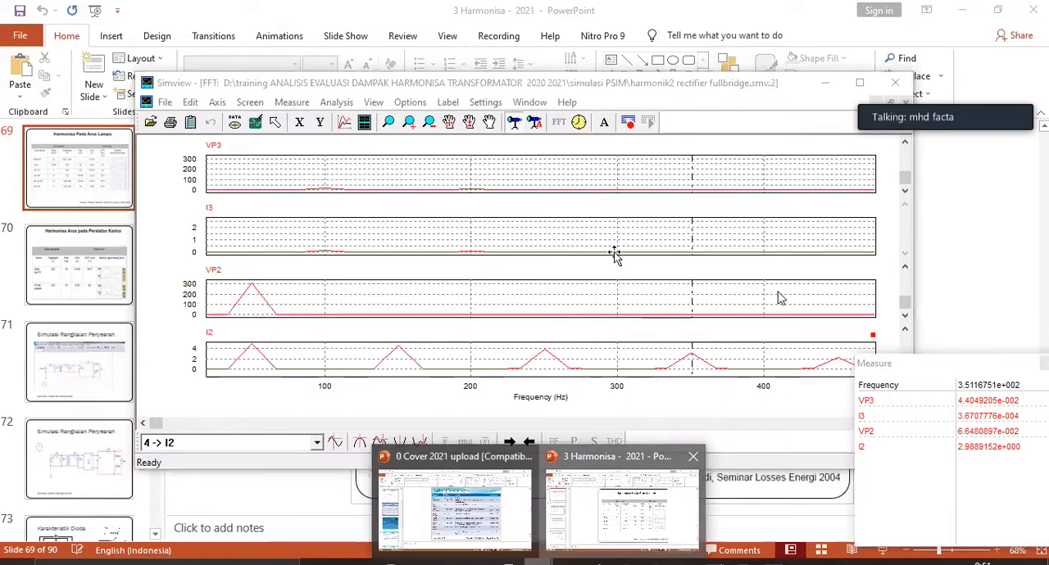
pyautogui.click(621, 504)
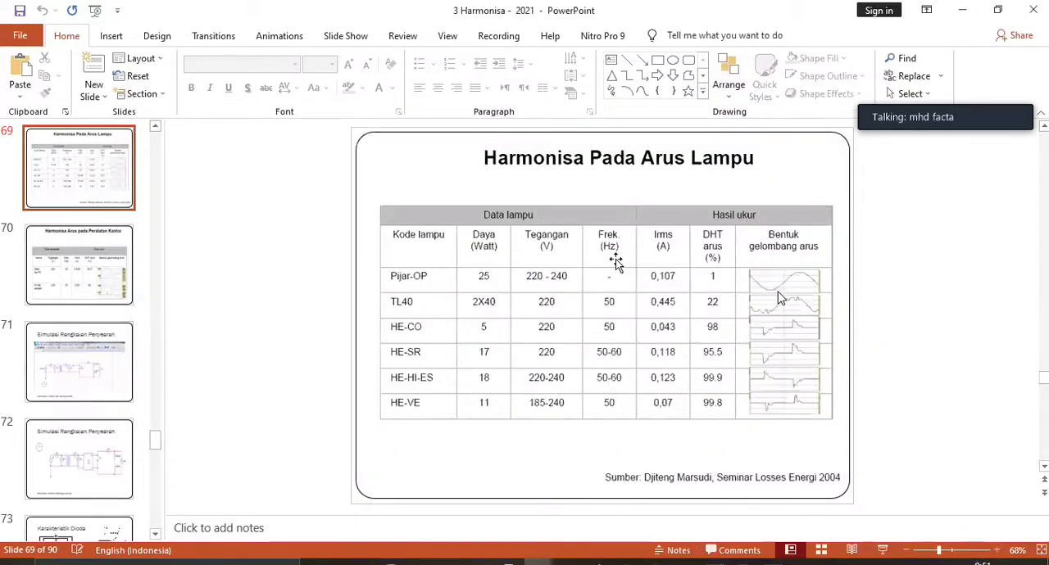
pyautogui.scroll(1, 607, 352)
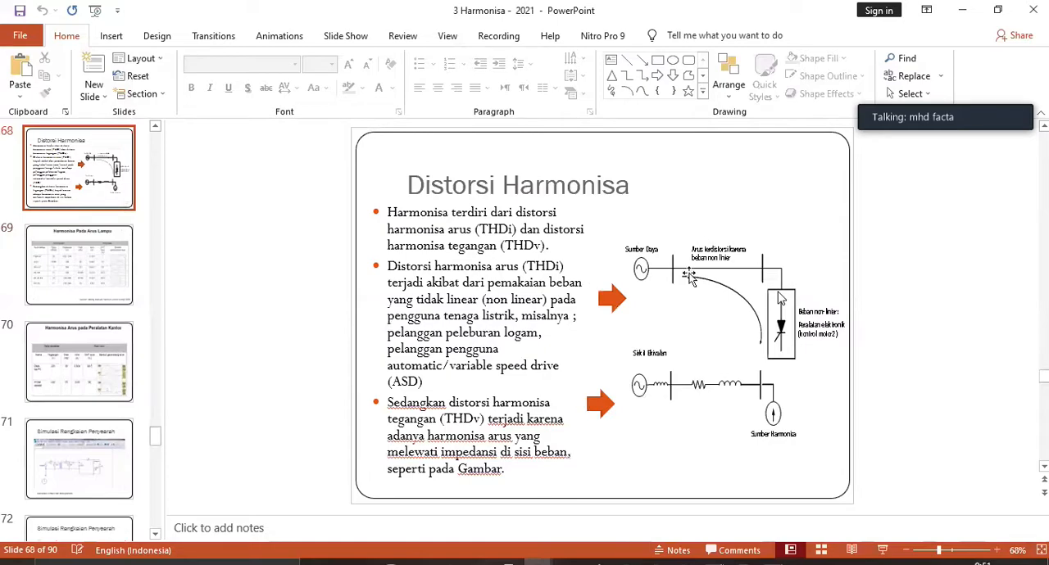
pyautogui.scroll(1, 675, 329)
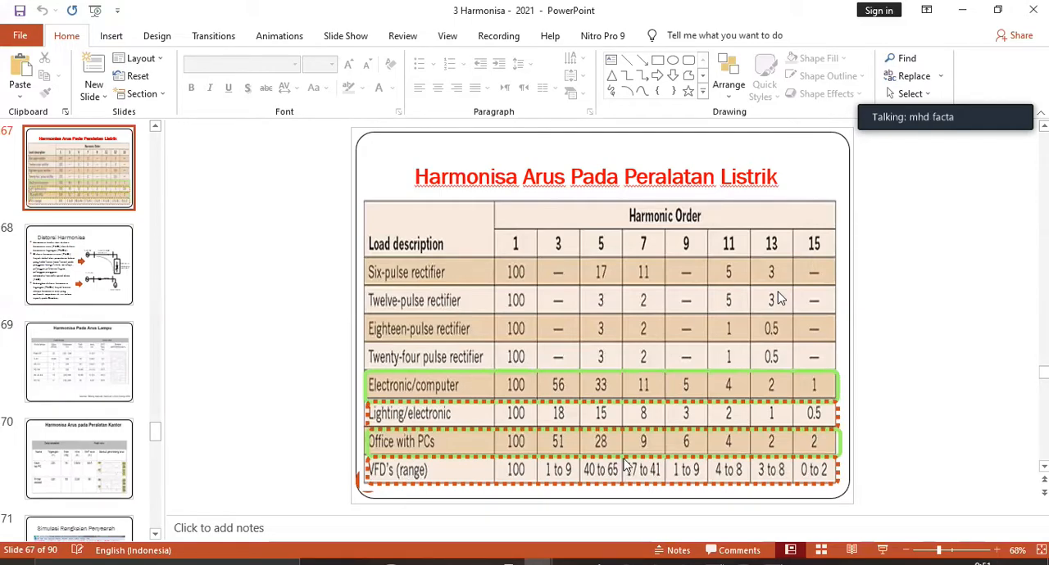
# Step: Glance at the simulated FFT spectra again and go to the rectifier simulation circuit on slide 72 of the presentation
pyautogui.click(773, 562)
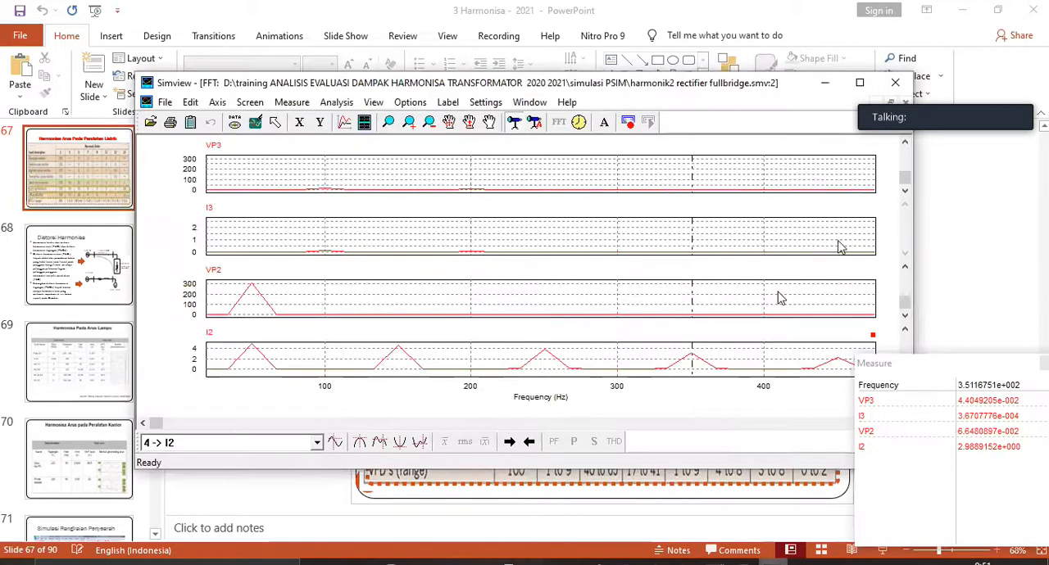
pyautogui.click(953, 249)
pyautogui.scroll(-4, 953, 249)
pyautogui.scroll(-2, 780, 298)
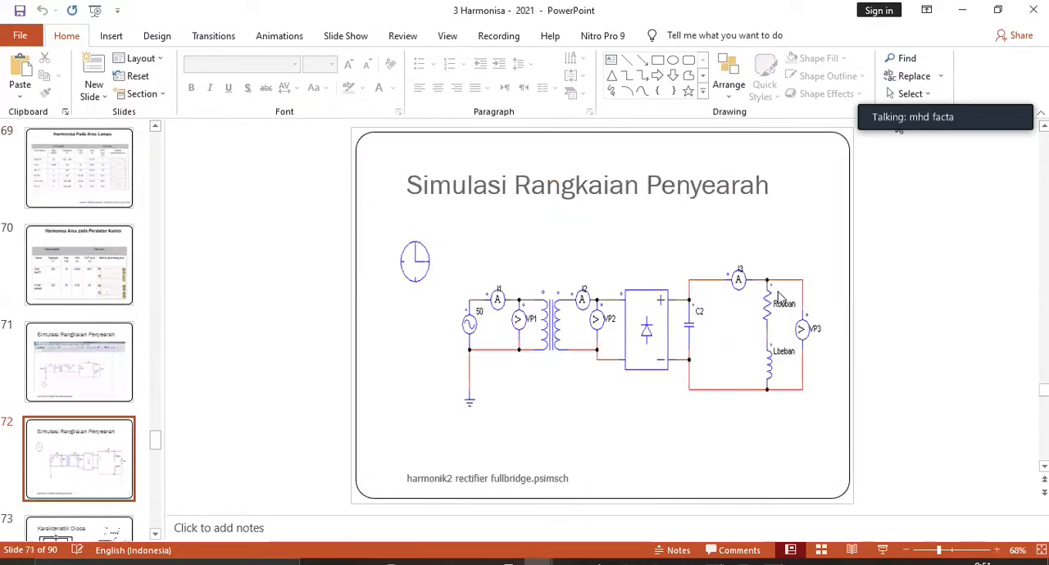
# Step: In PSIM, close the current schematic without saving, and open harmonik2 rectifier fullbridge 4d.psimsch in a maximized window
pyautogui.click(740, 562)
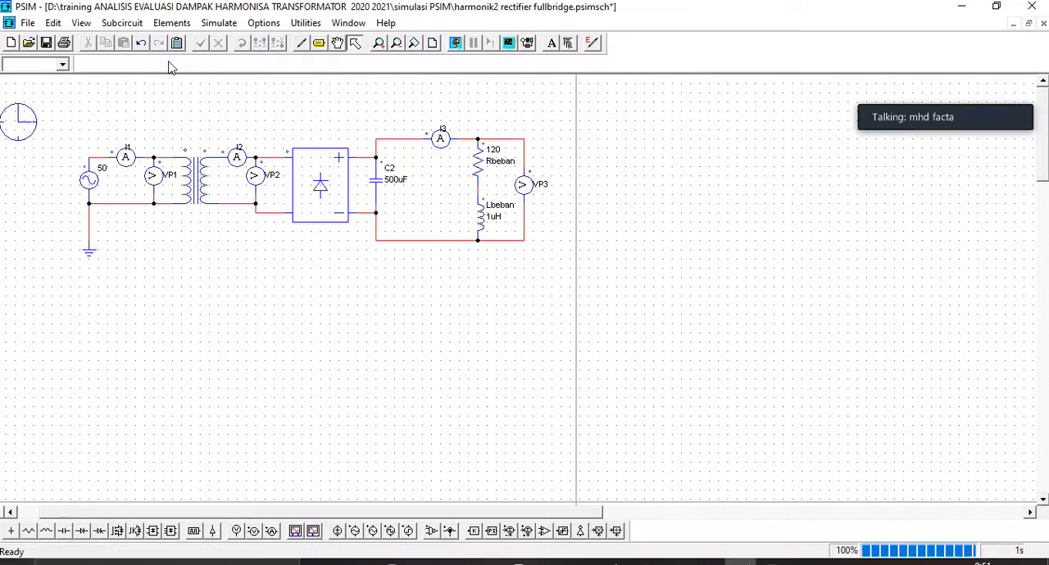
pyautogui.click(1043, 23)
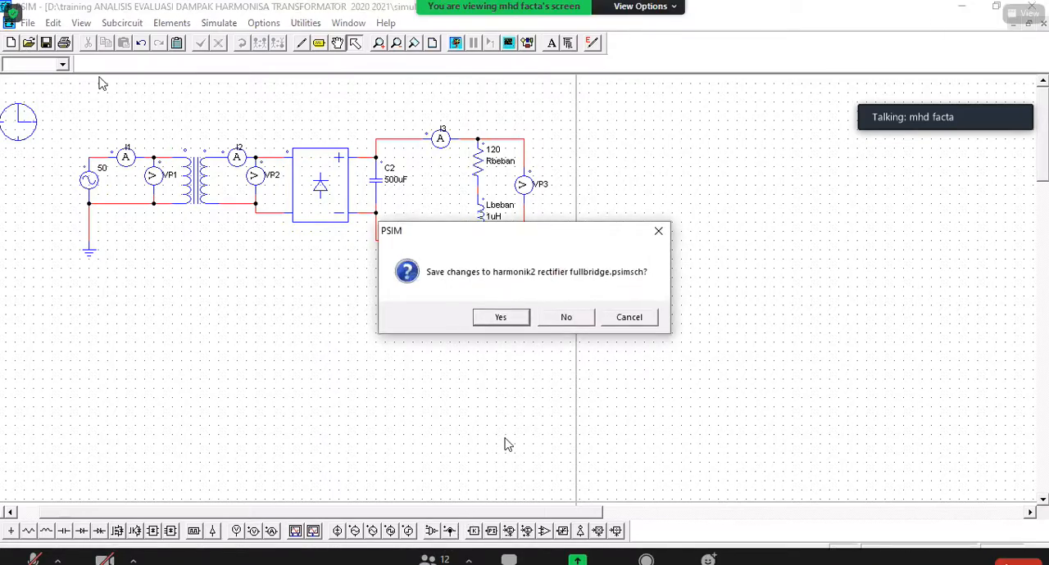
pyautogui.click(566, 317)
pyautogui.click(31, 44)
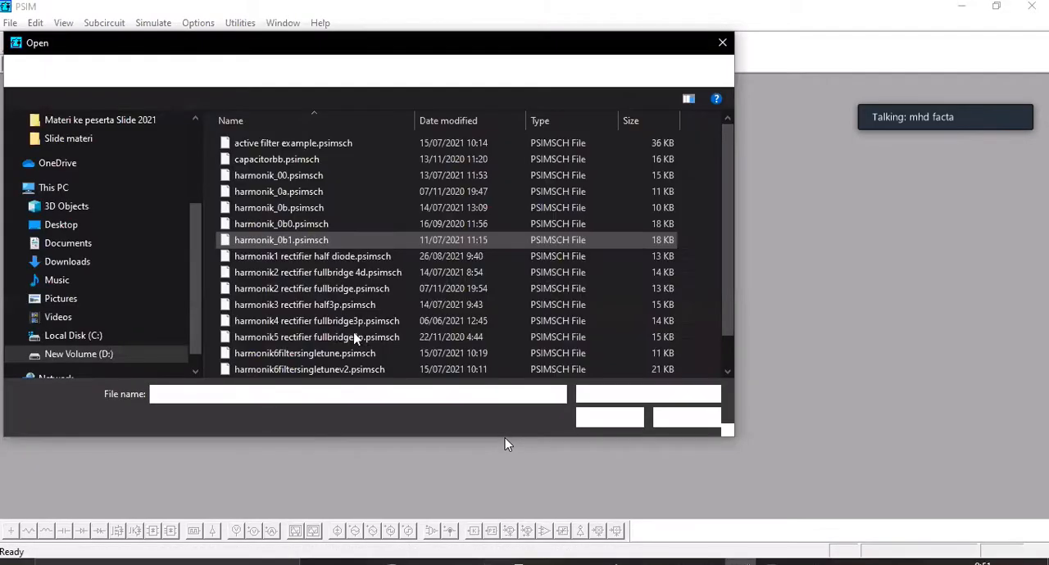
pyautogui.click(624, 417)
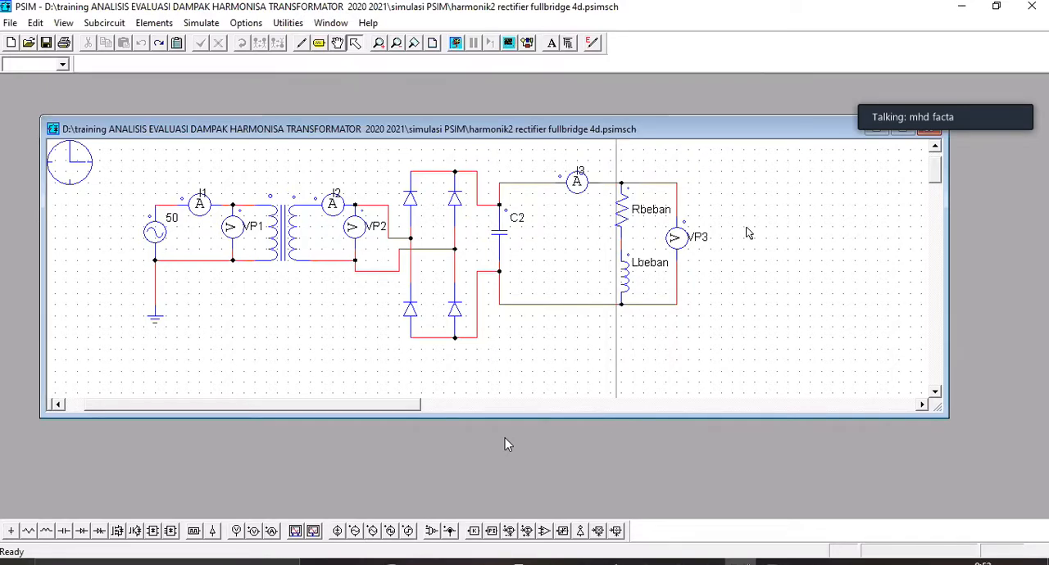
pyautogui.click(903, 131)
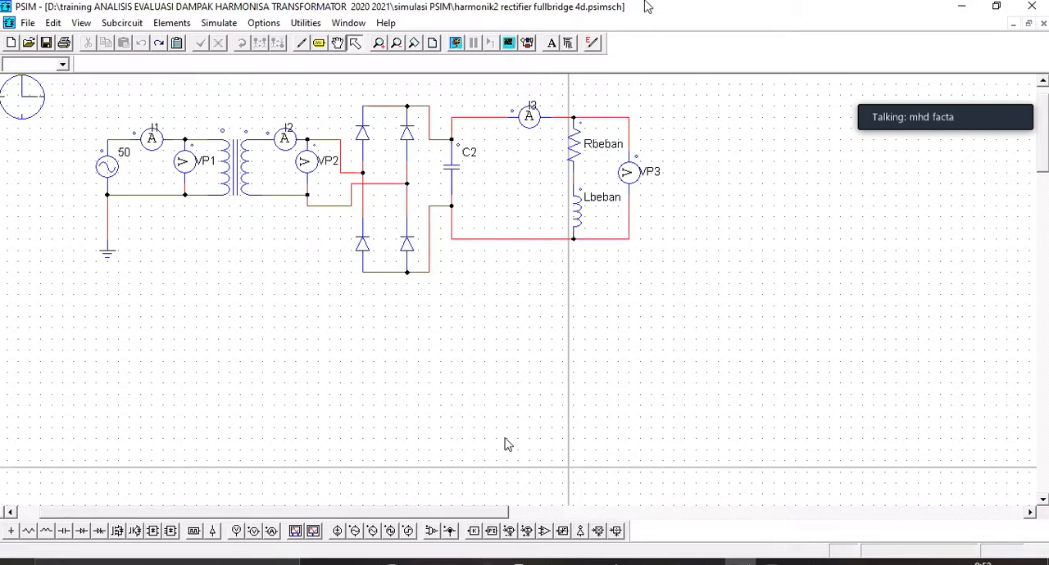
# Step: Display the capacitance of C2, the resistance of Rbeban and the inductance of Lbeban on the schematic
pyautogui.doubleClick(463, 187)
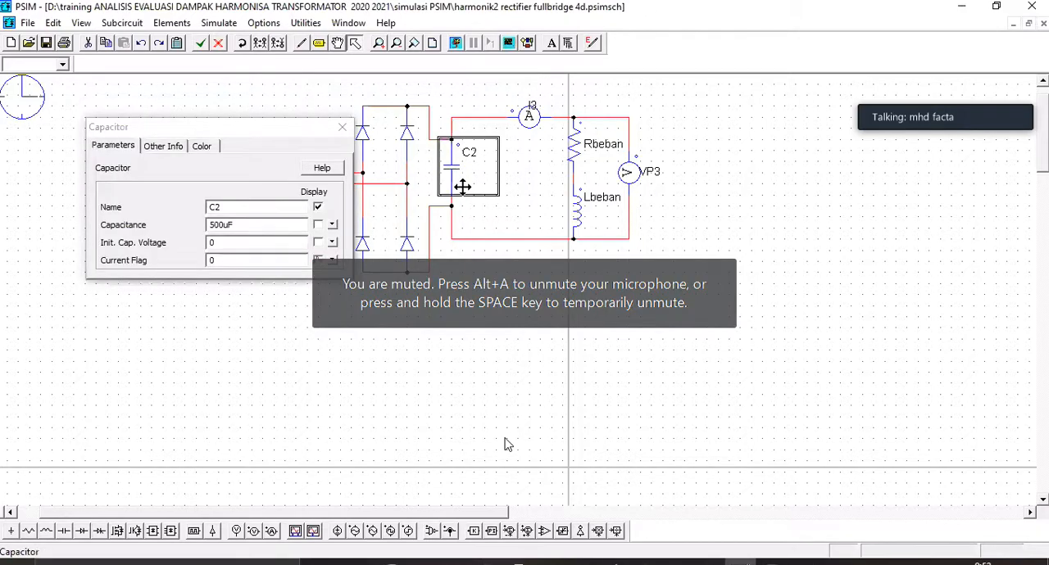
pyautogui.click(318, 225)
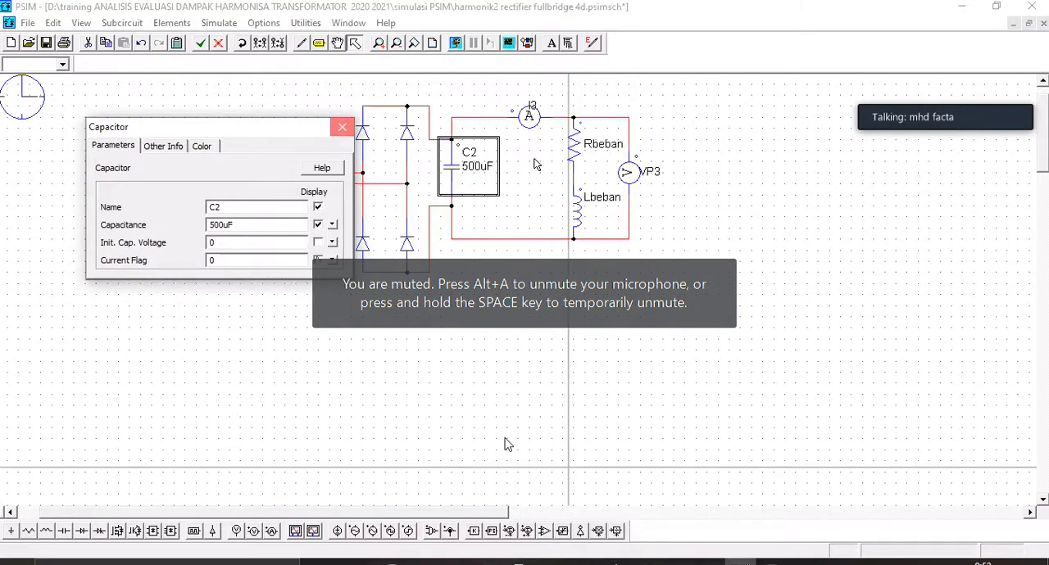
pyautogui.click(342, 130)
pyautogui.doubleClick(579, 138)
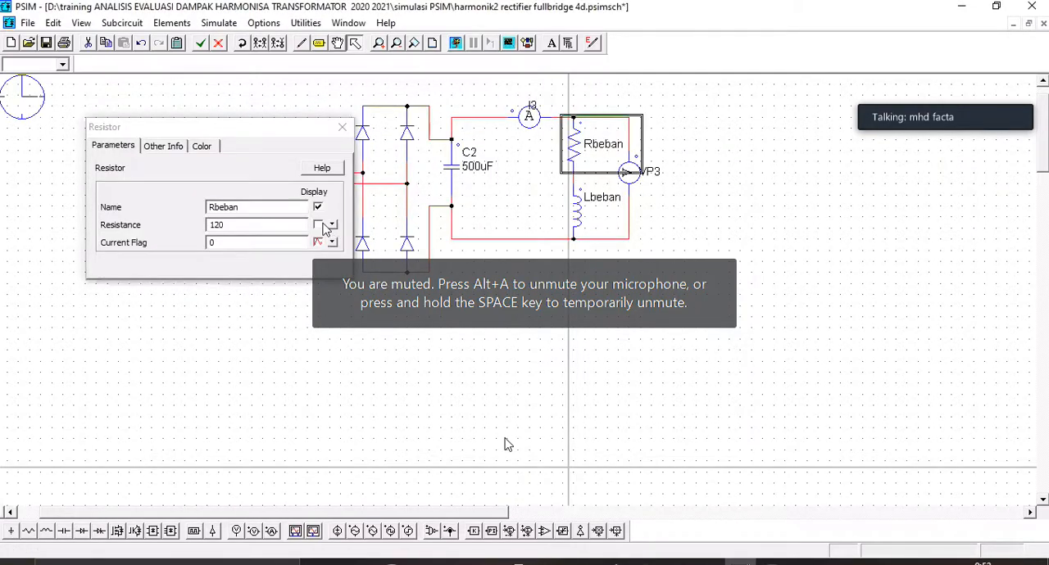
pyautogui.click(318, 224)
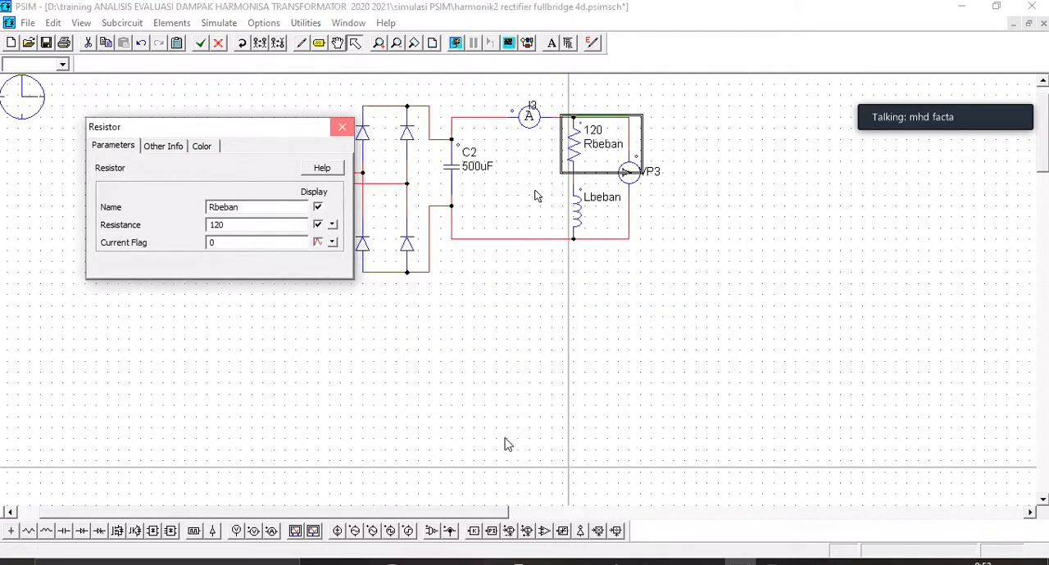
pyautogui.click(342, 128)
pyautogui.doubleClick(577, 209)
pyautogui.click(318, 225)
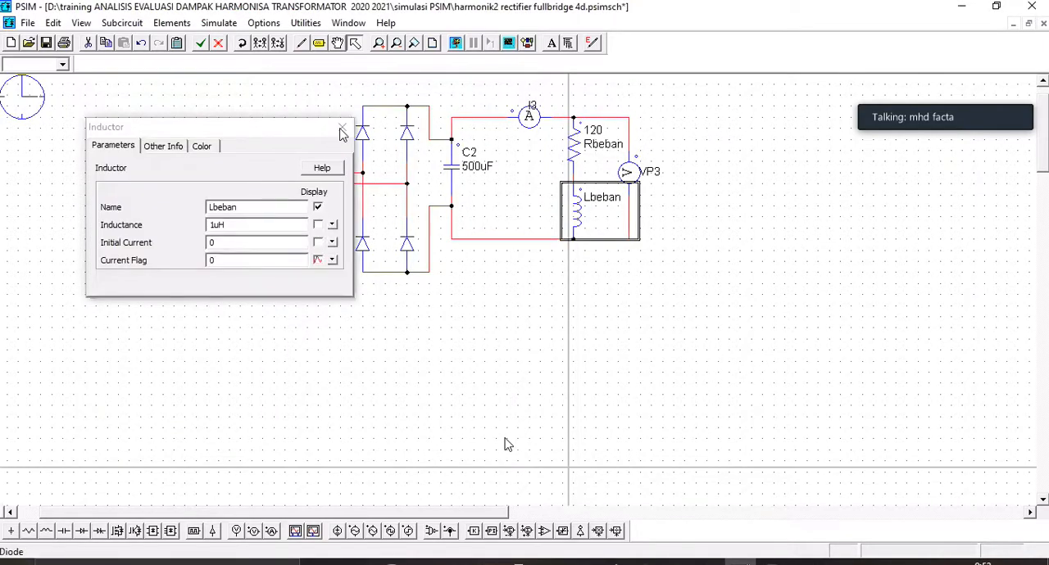
pyautogui.click(342, 129)
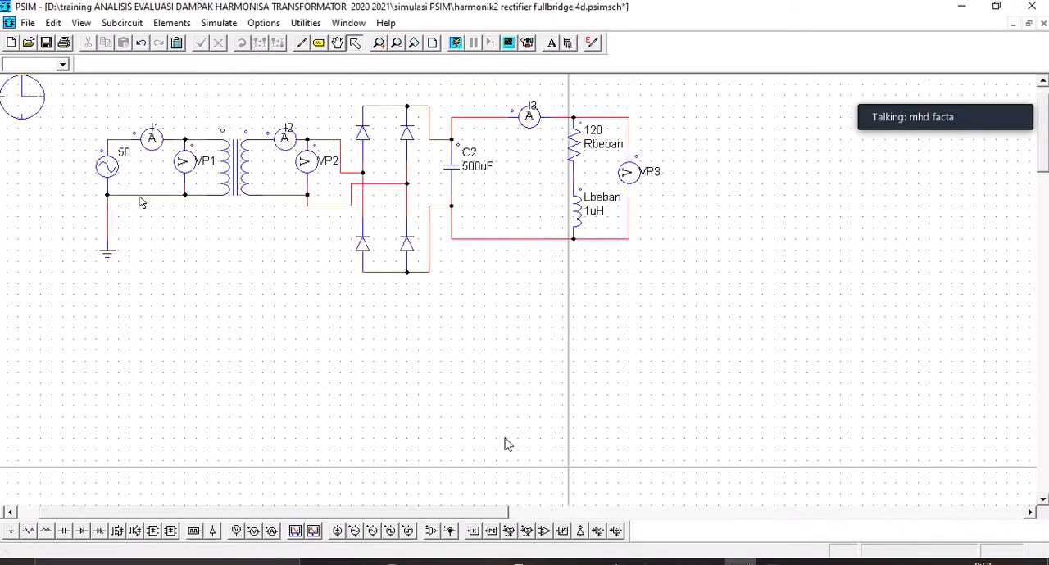
# Step: Check the sinusoidal voltage source's parameters, and run the simulation with I3 as the plotted curve
pyautogui.doubleClick(107, 179)
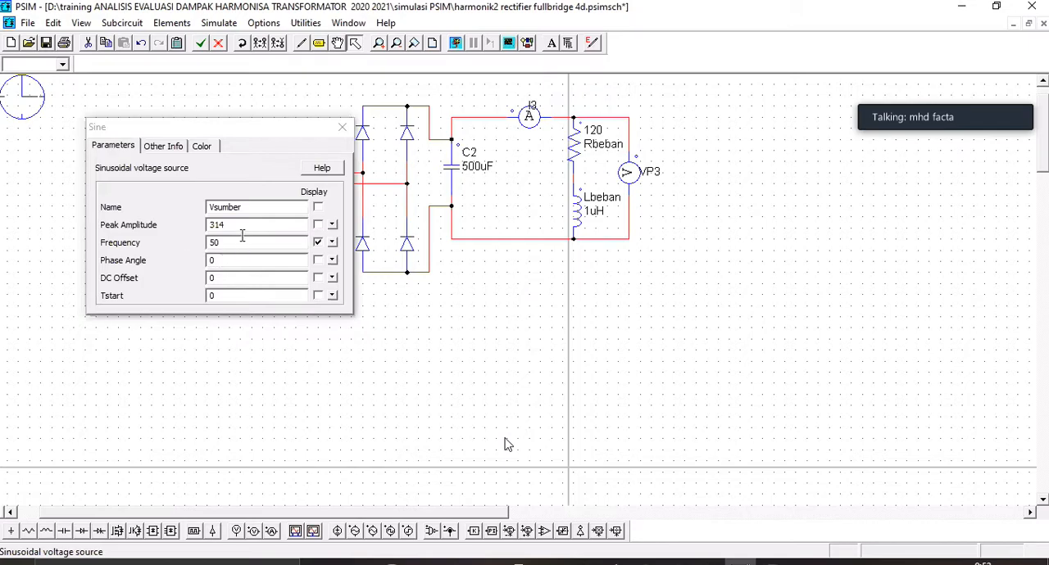
pyautogui.click(343, 128)
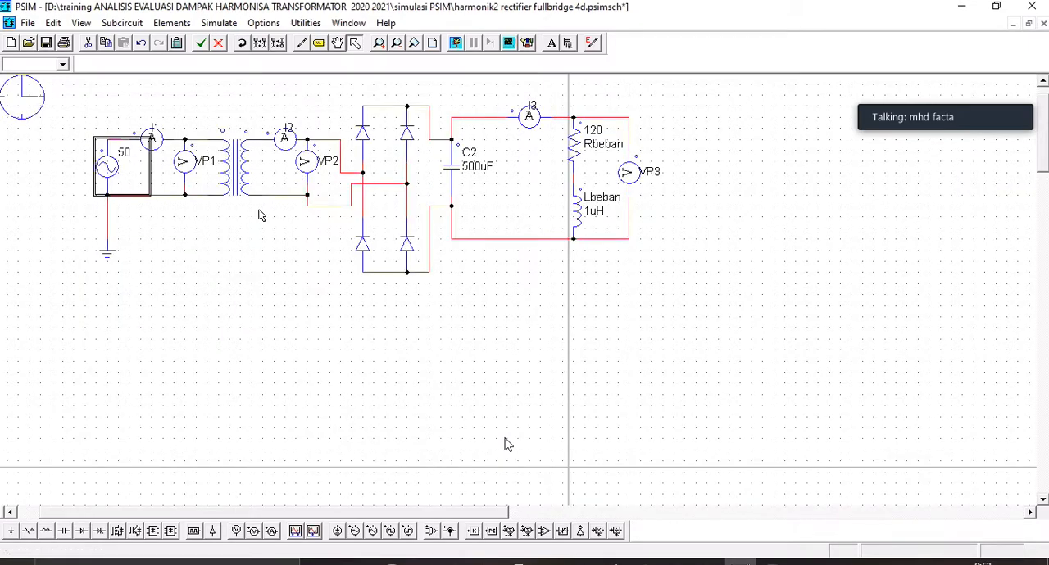
pyautogui.click(455, 45)
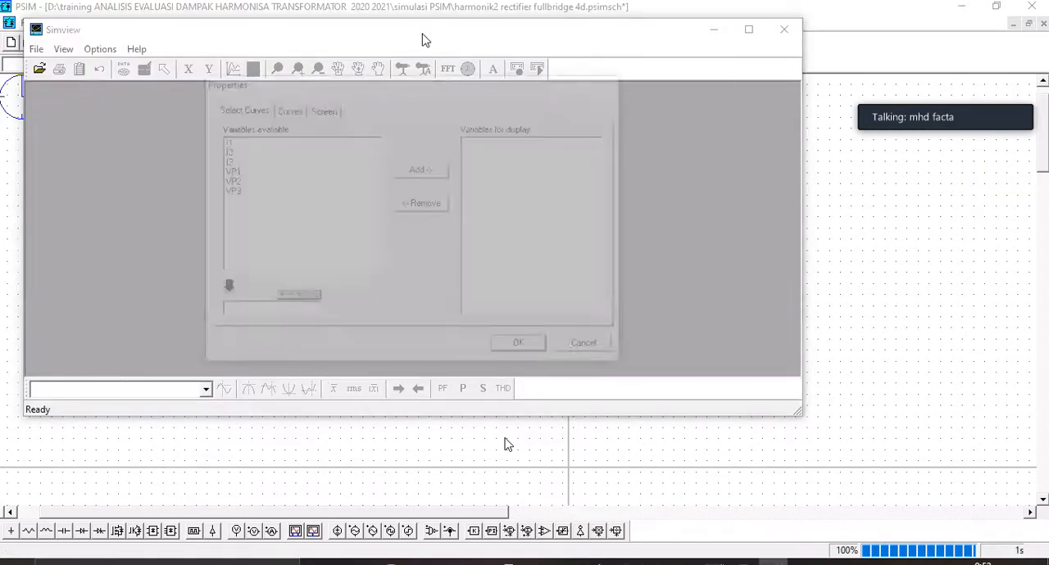
pyautogui.click(237, 162)
pyautogui.click(406, 169)
pyautogui.click(517, 348)
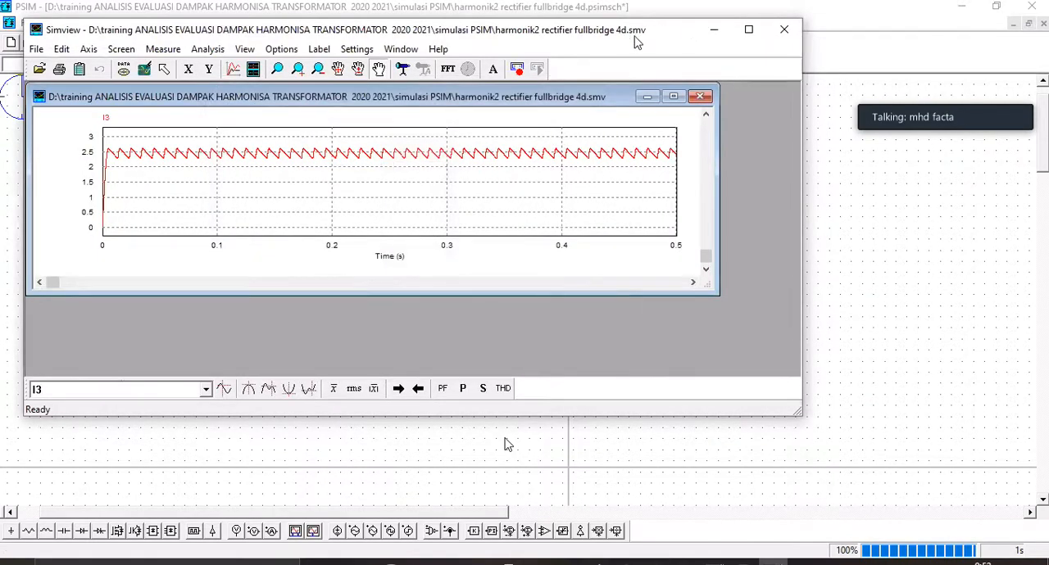
# Step: Move the Simview window off the circuit's source side and add separate plot screens for VP3 and VP2 below I3
pyautogui.moveTo(185, 29); pyautogui.dragTo(577, 119)
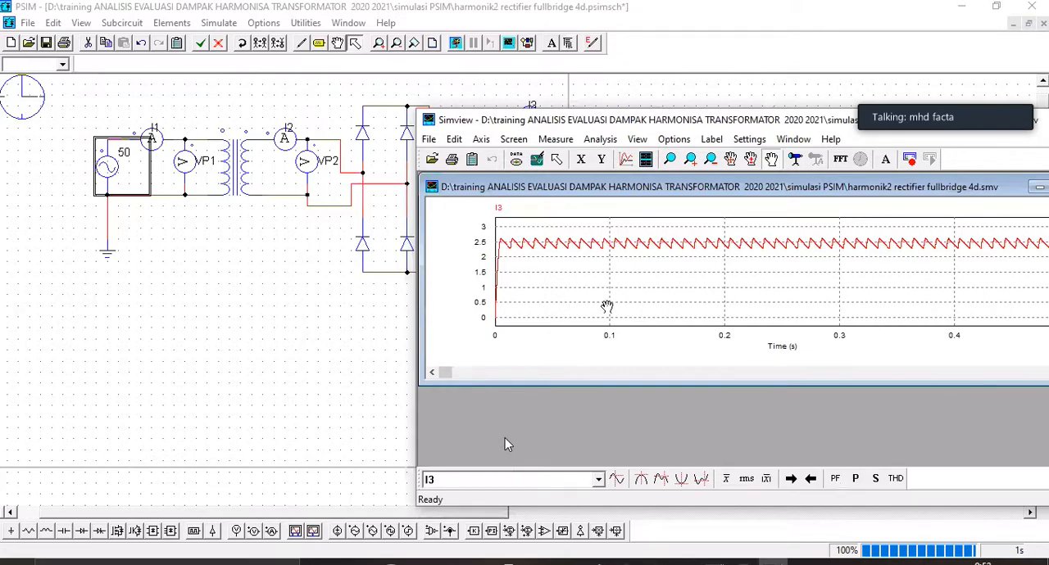
pyautogui.click(643, 159)
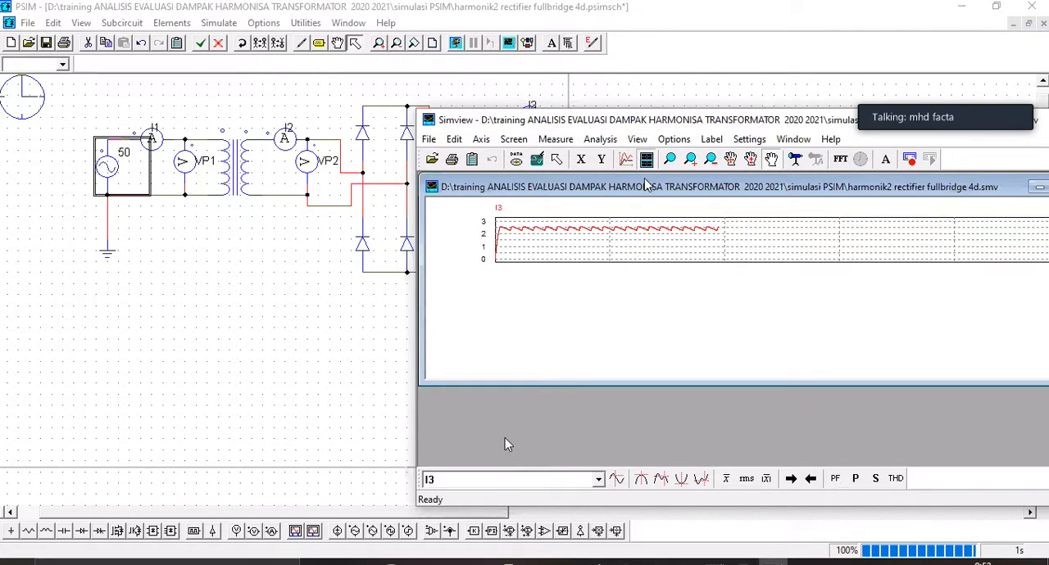
pyautogui.click(627, 278)
pyautogui.click(792, 260)
pyautogui.click(915, 438)
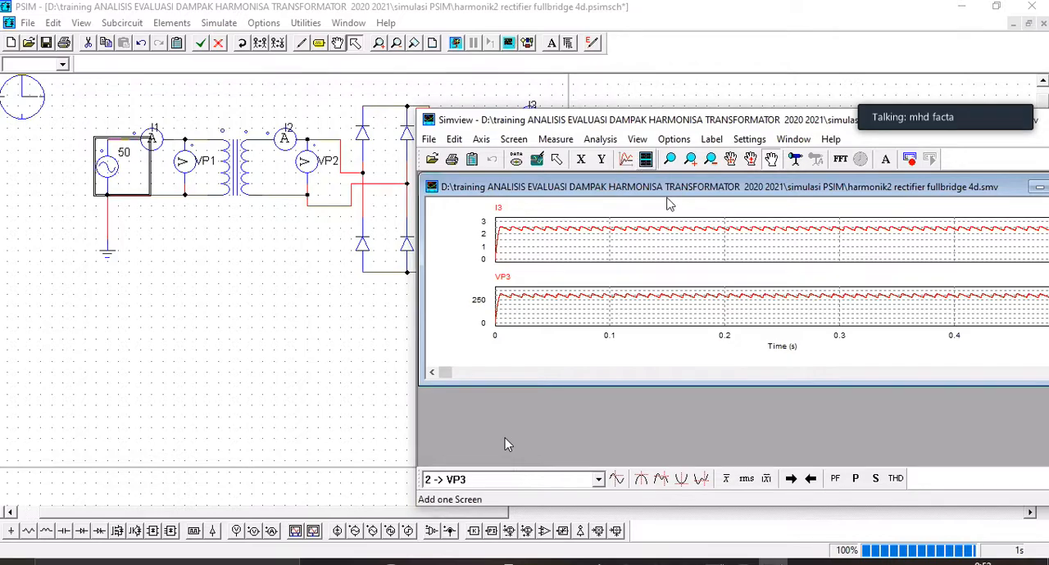
pyautogui.click(645, 159)
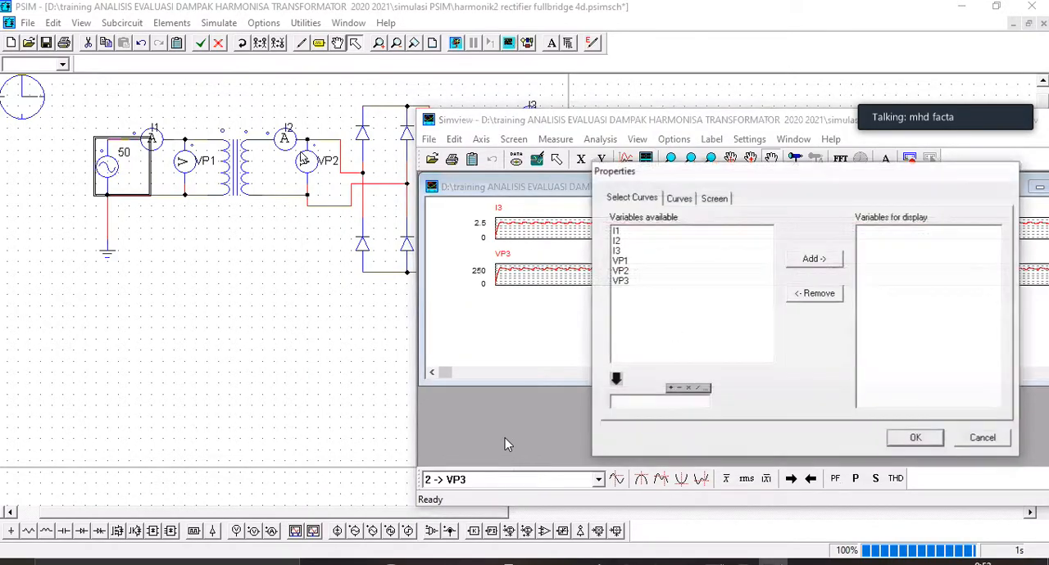
pyautogui.click(678, 271)
pyautogui.click(813, 263)
pyautogui.click(916, 443)
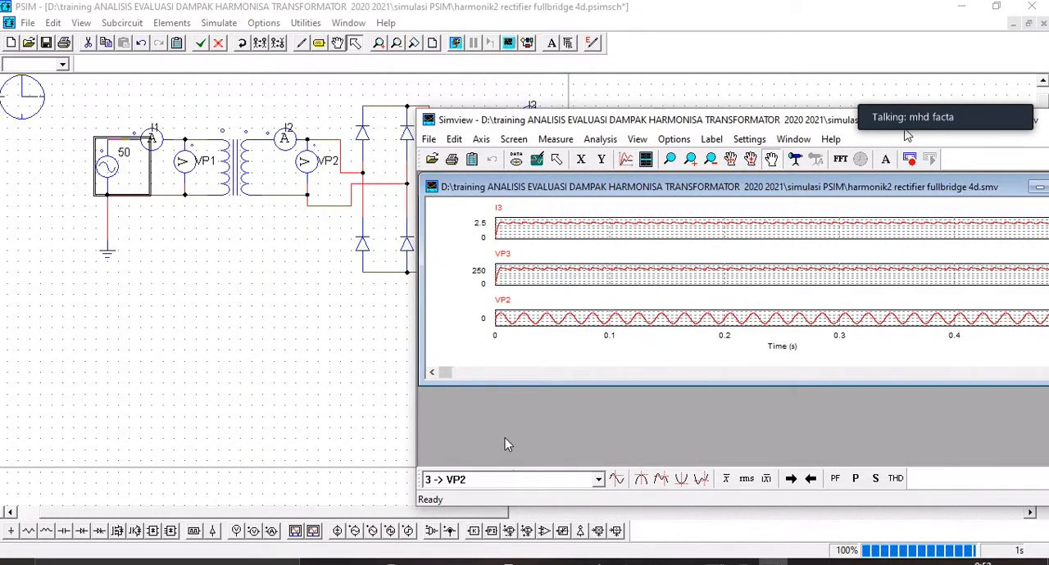
# Step: Maximize the graph inside the Simview window beside the circuit and add a separate plot screen for I2
pyautogui.moveTo(905, 123); pyautogui.dragTo(787, 75)
pyautogui.click(948, 139)
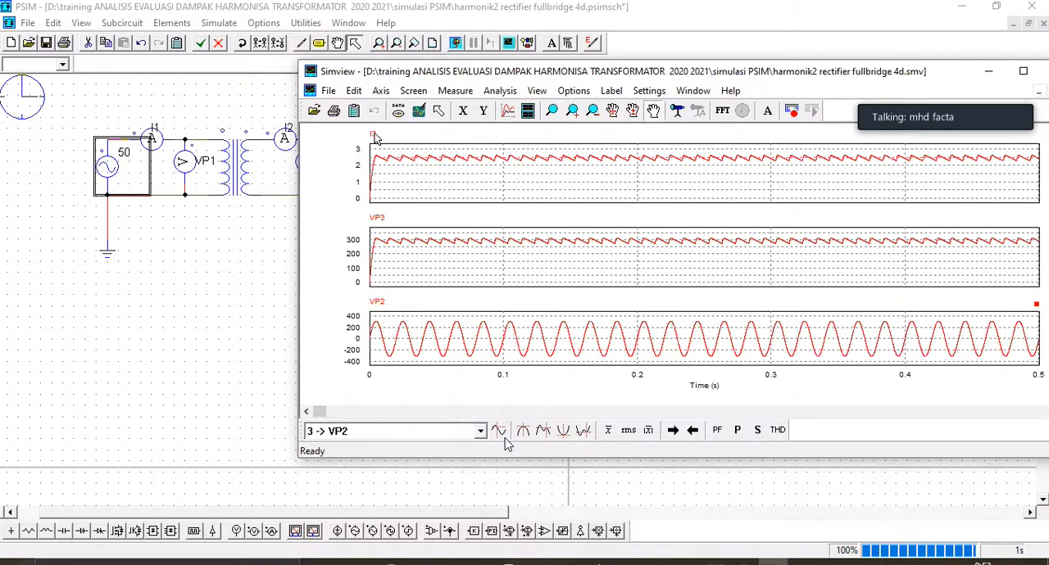
pyautogui.moveTo(395, 71); pyautogui.dragTo(530, 69)
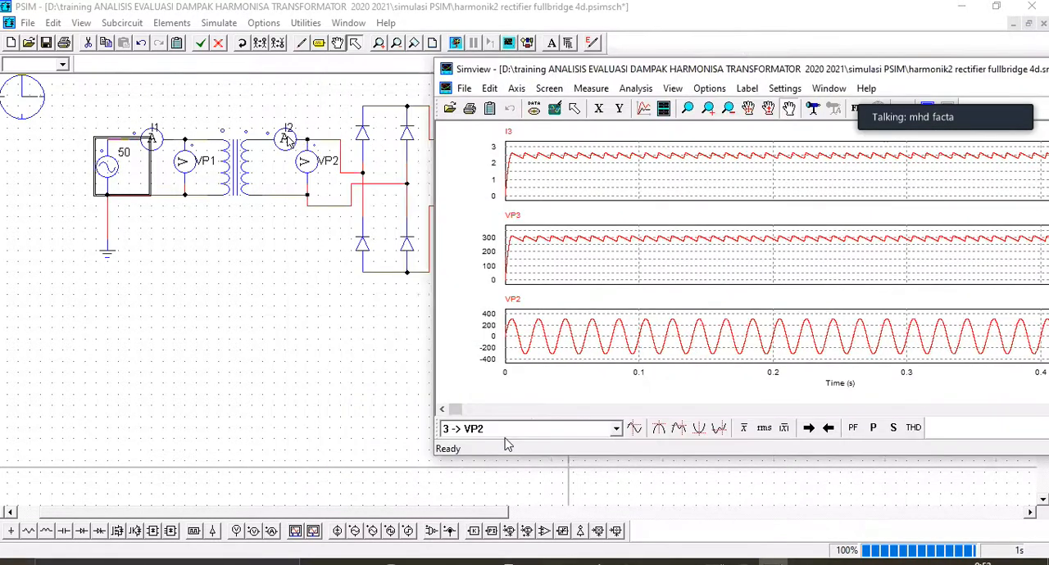
pyautogui.click(663, 109)
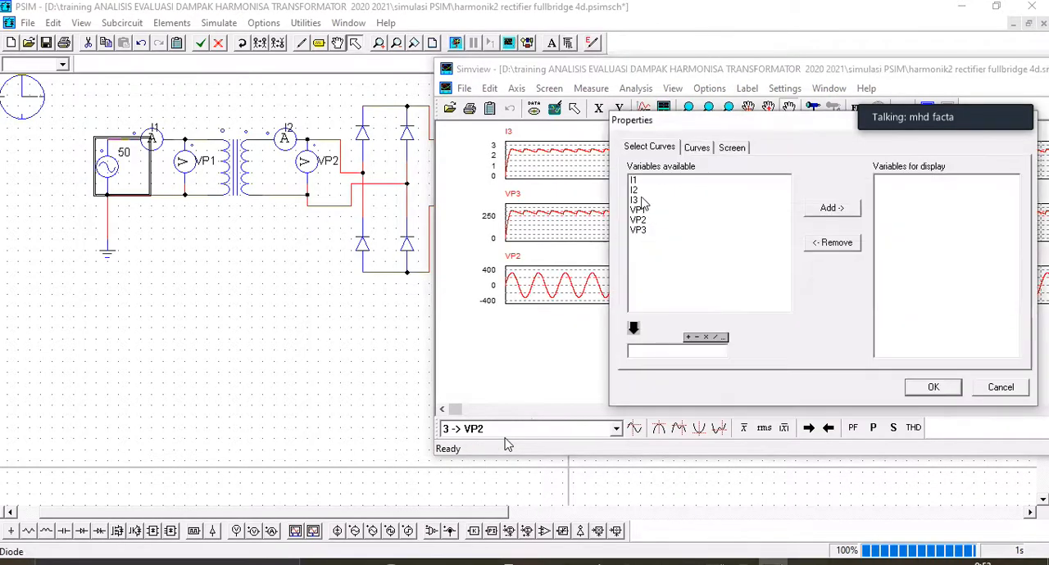
pyautogui.click(639, 190)
pyautogui.click(829, 208)
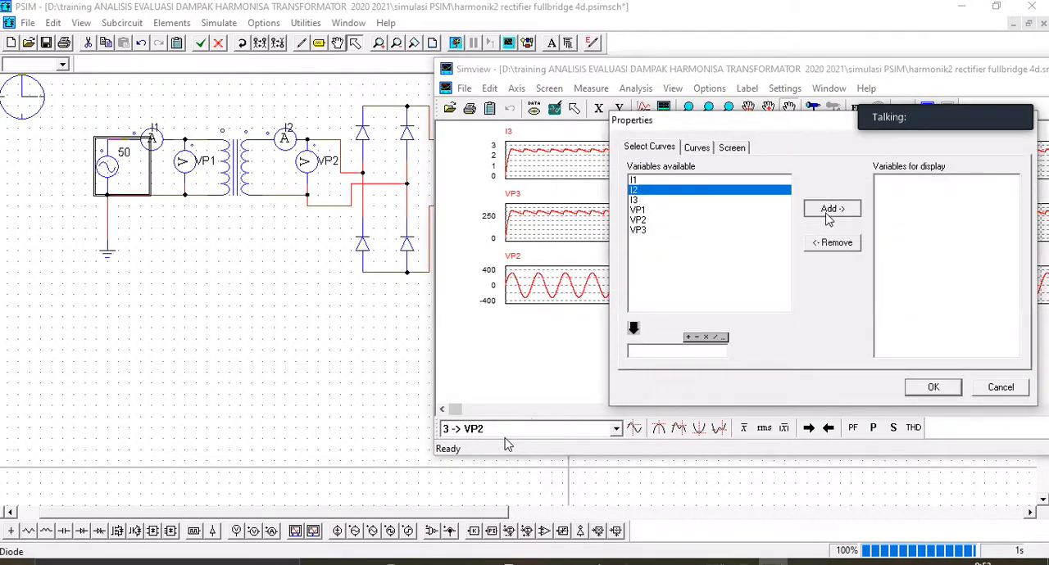
pyautogui.click(927, 388)
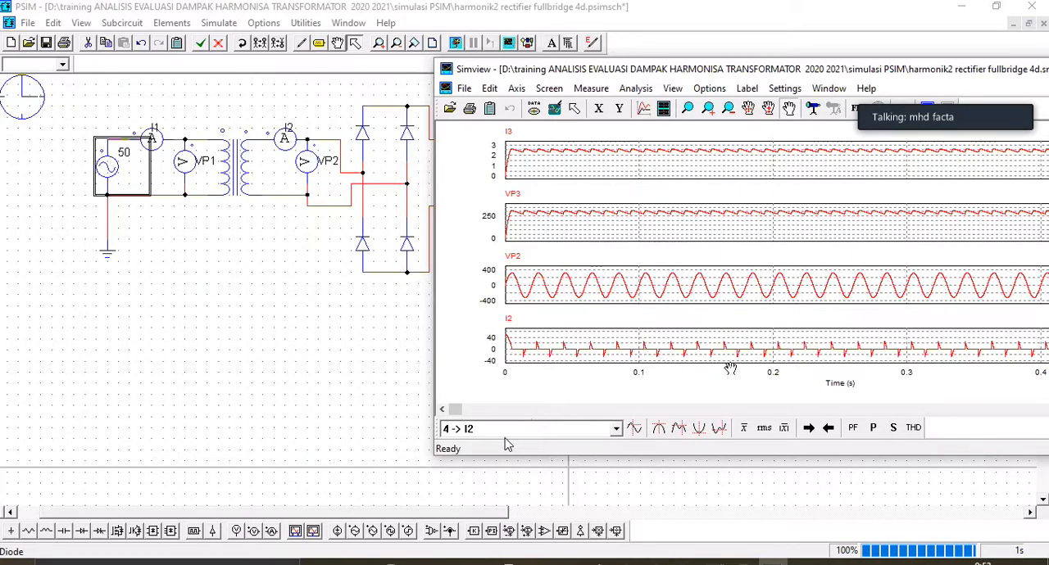
# Step: Zoom the waveforms to about 0.12 to 0.18 s and move the Simview window aside to uncover the whole circuit
pyautogui.click(687, 108)
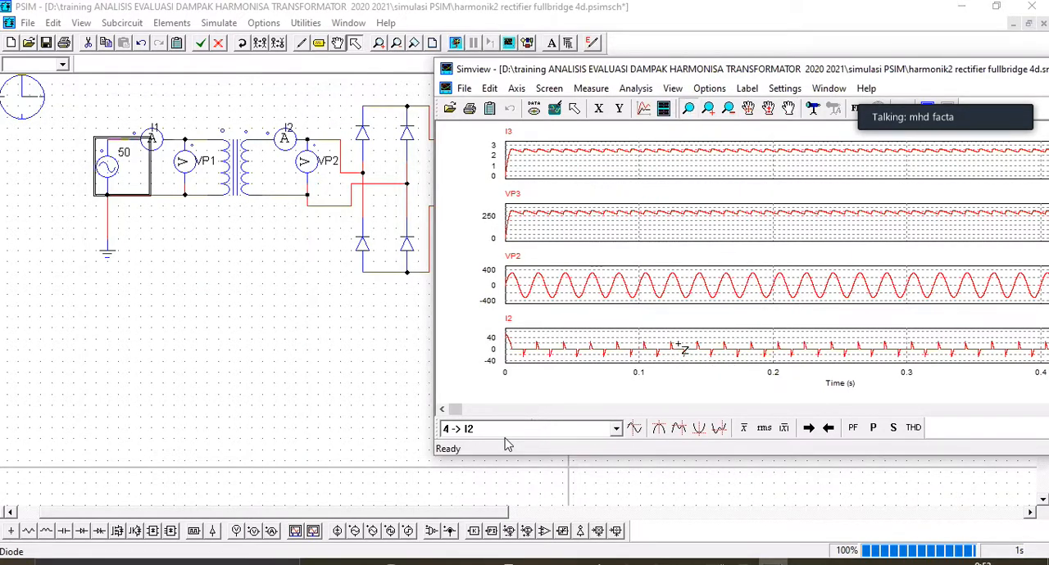
pyautogui.moveTo(665, 331); pyautogui.dragTo(749, 364)
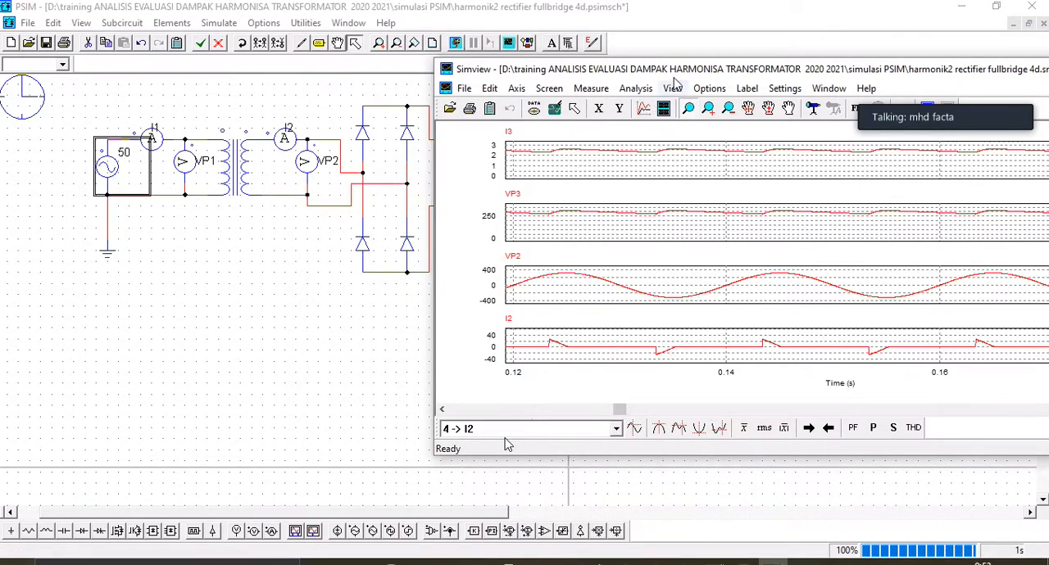
pyautogui.moveTo(710, 75); pyautogui.dragTo(787, 83)
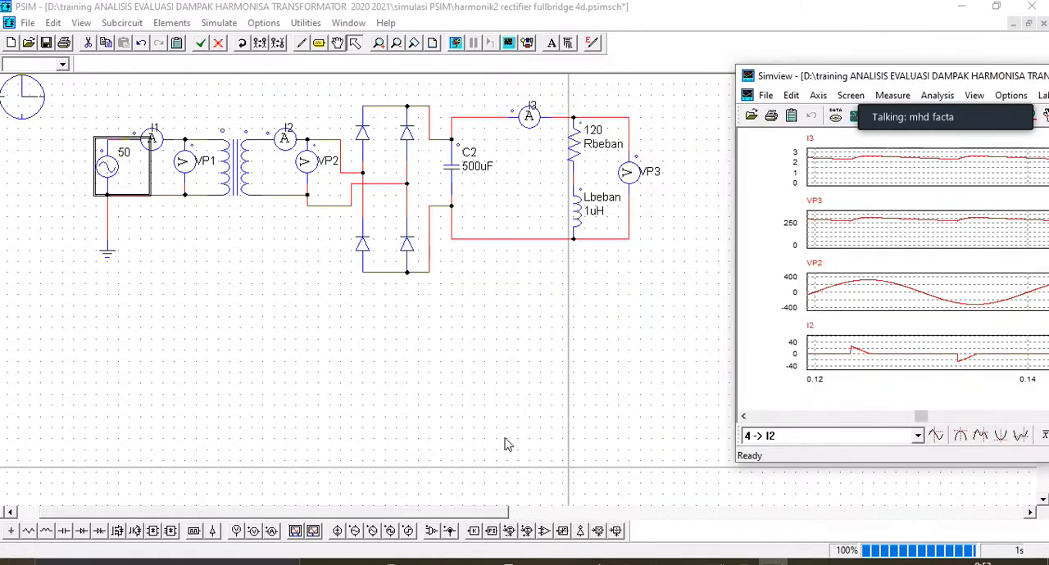
# Step: Outline the diode bridge and its load in red on the schematic and label the outlined area NL
pyautogui.click(506, 444)
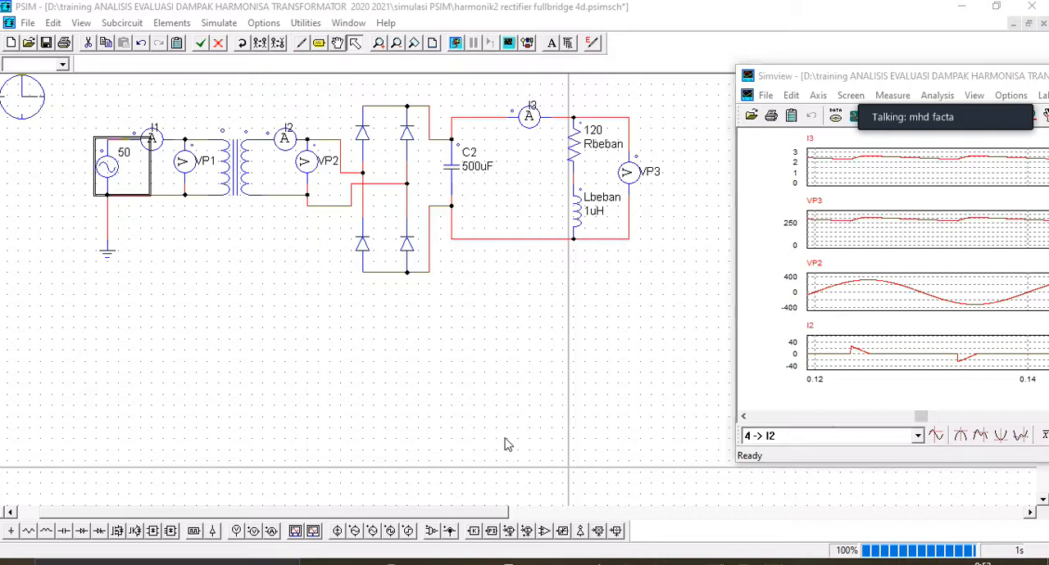
pyautogui.moveTo(332, 82)
pyautogui.mouseDown()
pyautogui.moveTo(325, 297)
pyautogui.moveTo(665, 131)
pyautogui.moveTo(611, 90)
pyautogui.moveTo(334, 69)
pyautogui.mouseUp()
pyautogui.moveTo(271, 92)
pyautogui.mouseDown()
pyautogui.moveTo(268, 116)
pyautogui.moveTo(293, 89)
pyautogui.mouseUp()
pyautogui.moveTo(297, 97)
pyautogui.mouseDown()
pyautogui.moveTo(298, 122)
pyautogui.moveTo(310, 124)
pyautogui.mouseUp()
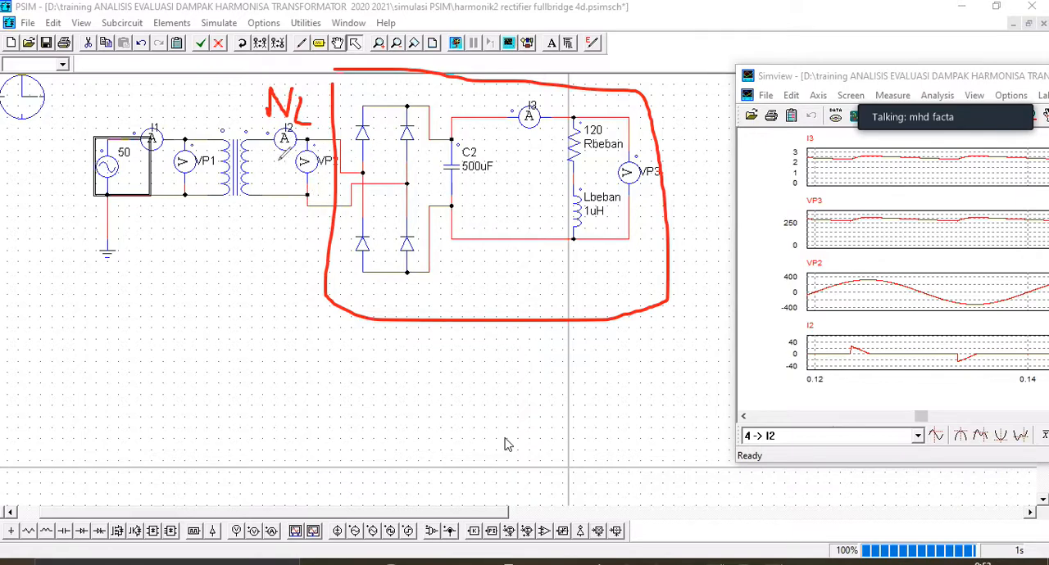
# Step: Draw a red line from ammeter I2 labelled NS and a red arrow from voltmeter VP2 labelled S
pyautogui.moveTo(277, 154); pyautogui.dragTo(217, 273)
pyautogui.moveTo(181, 314)
pyautogui.mouseDown()
pyautogui.moveTo(190, 296)
pyautogui.moveTo(208, 296)
pyautogui.moveTo(205, 336)
pyautogui.mouseUp()
pyautogui.moveTo(301, 182); pyautogui.dragTo(292, 307)
pyautogui.moveTo(287, 347); pyautogui.dragTo(260, 377)
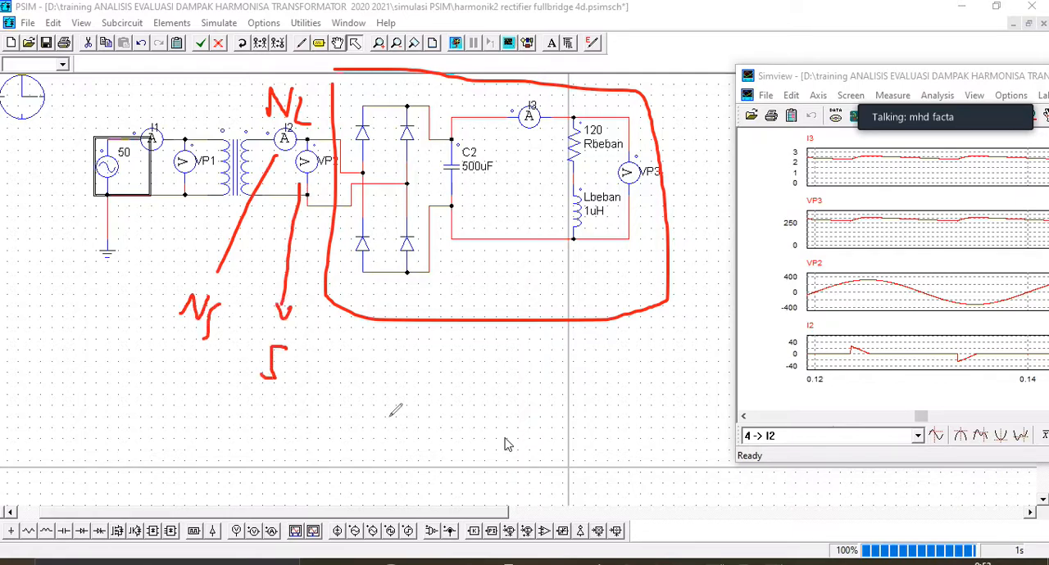